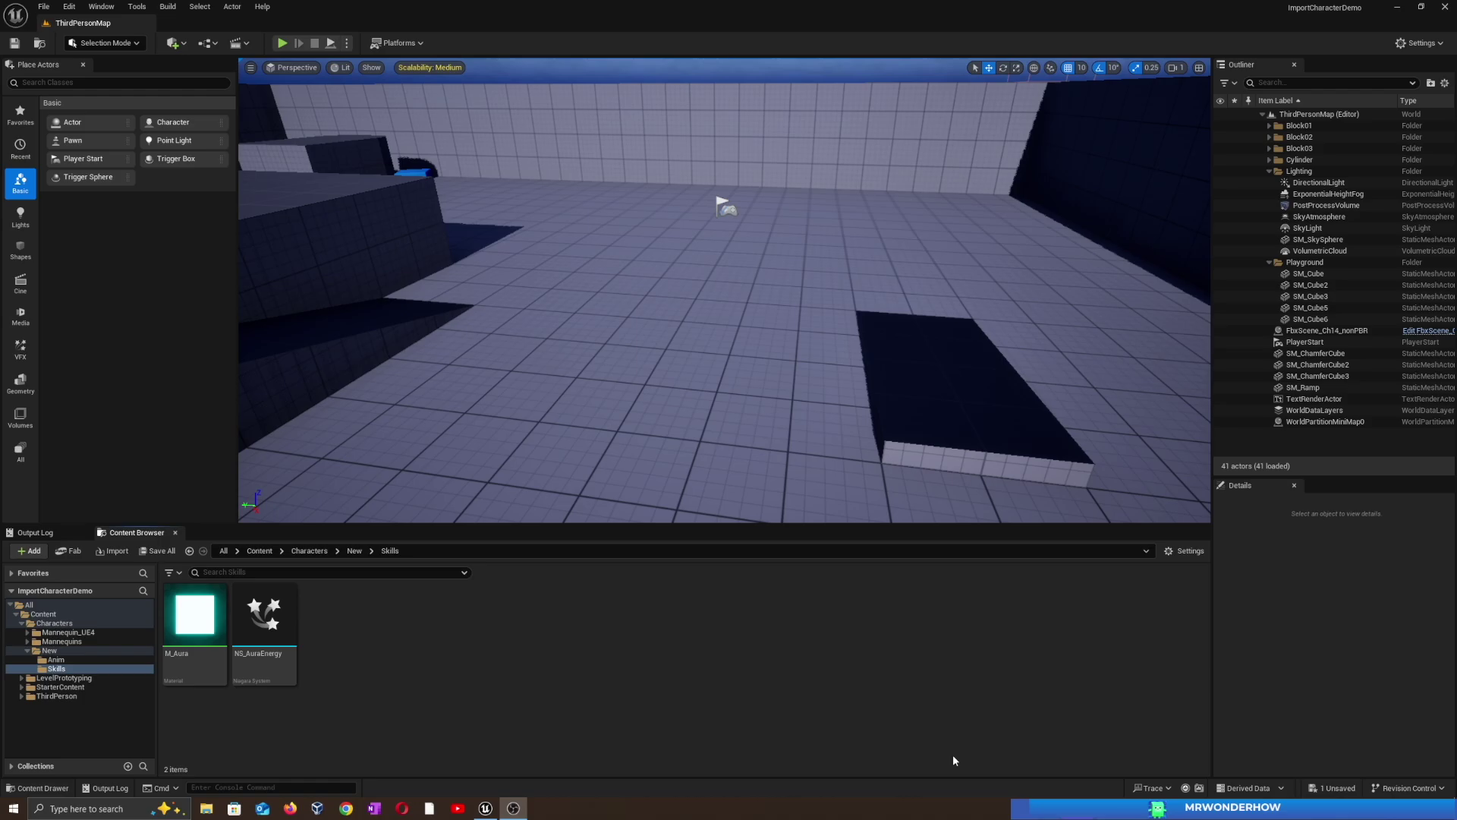
- Create a Niagara system named NewNiagaraSystem in Skills from the RenderersWithNoParticles emitter template
{"action": "right_click", "coordinate": [517, 650]}
{"action": "mouse_move", "coordinate": [600, 473]}
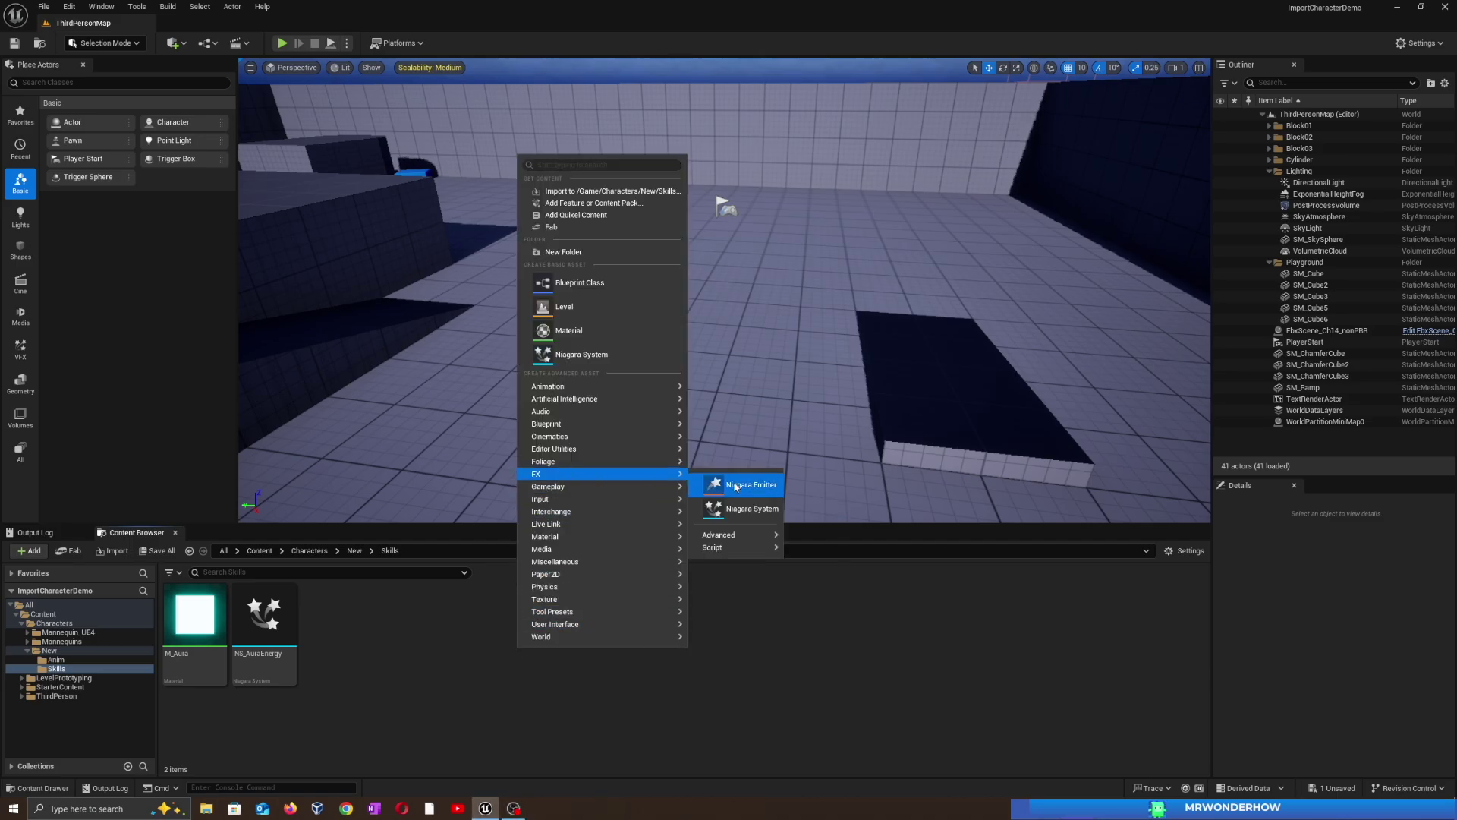
{"action": "left_click", "coordinate": [761, 506]}
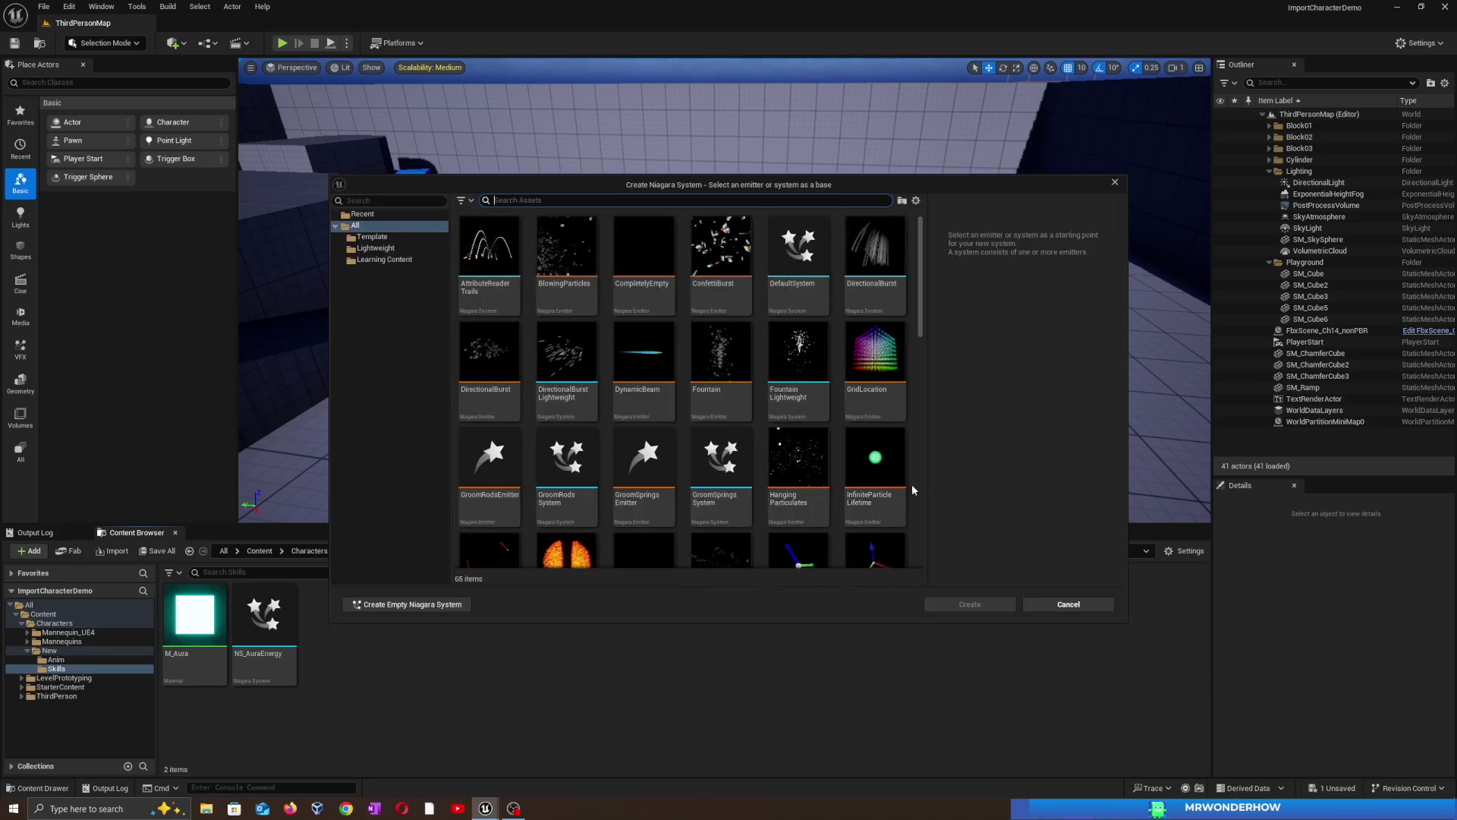
{"action": "mouse_move", "coordinate": [875, 476]}
{"action": "scroll", "coordinate": [885, 498], "scroll_direction": "down", "scroll_amount": 2}
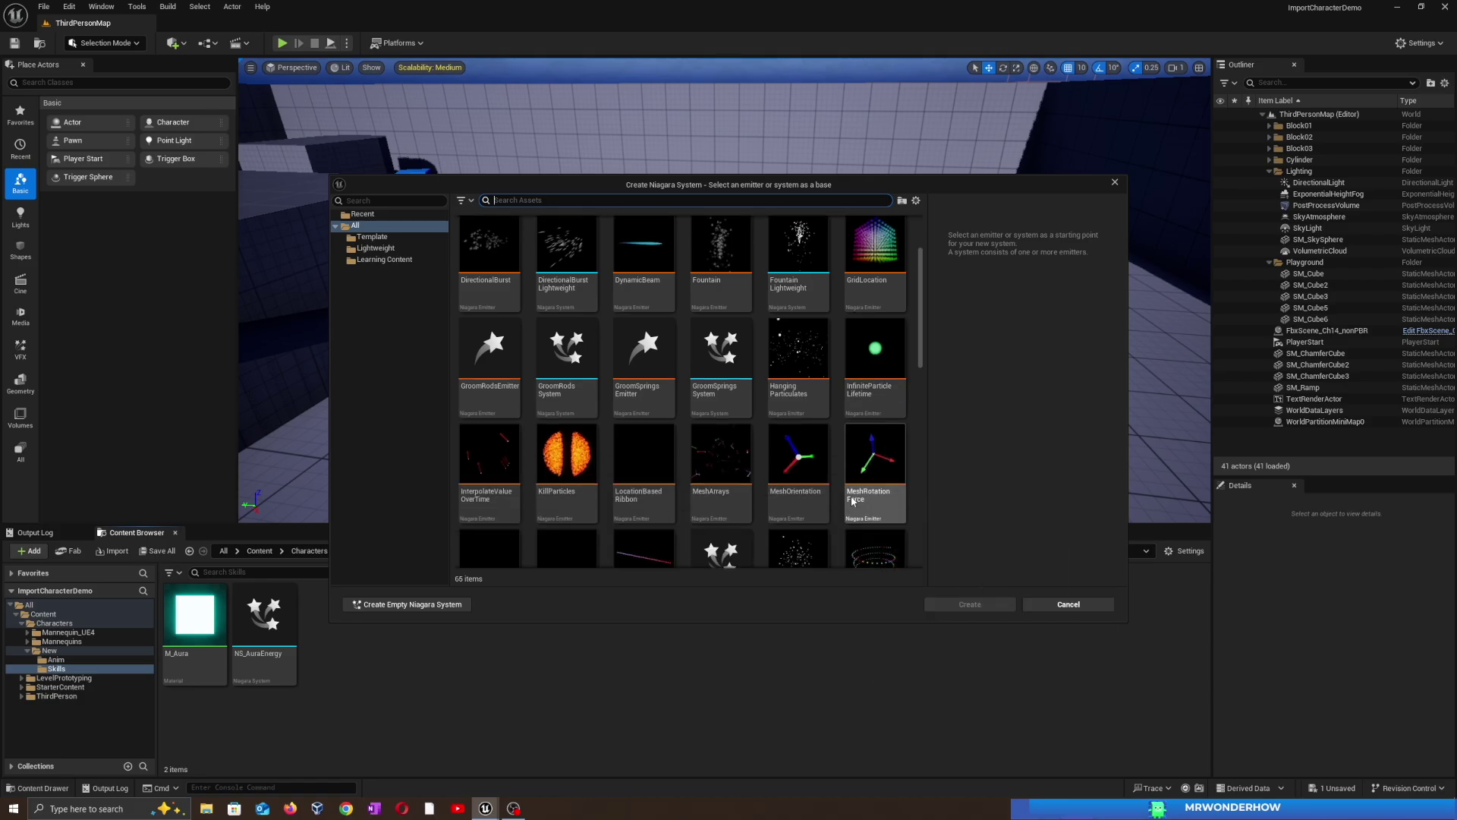
{"action": "scroll", "coordinate": [869, 504], "scroll_direction": "down", "scroll_amount": 3}
{"action": "scroll", "coordinate": [865, 506], "scroll_direction": "down", "scroll_amount": 2}
{"action": "left_click", "coordinate": [873, 379]}
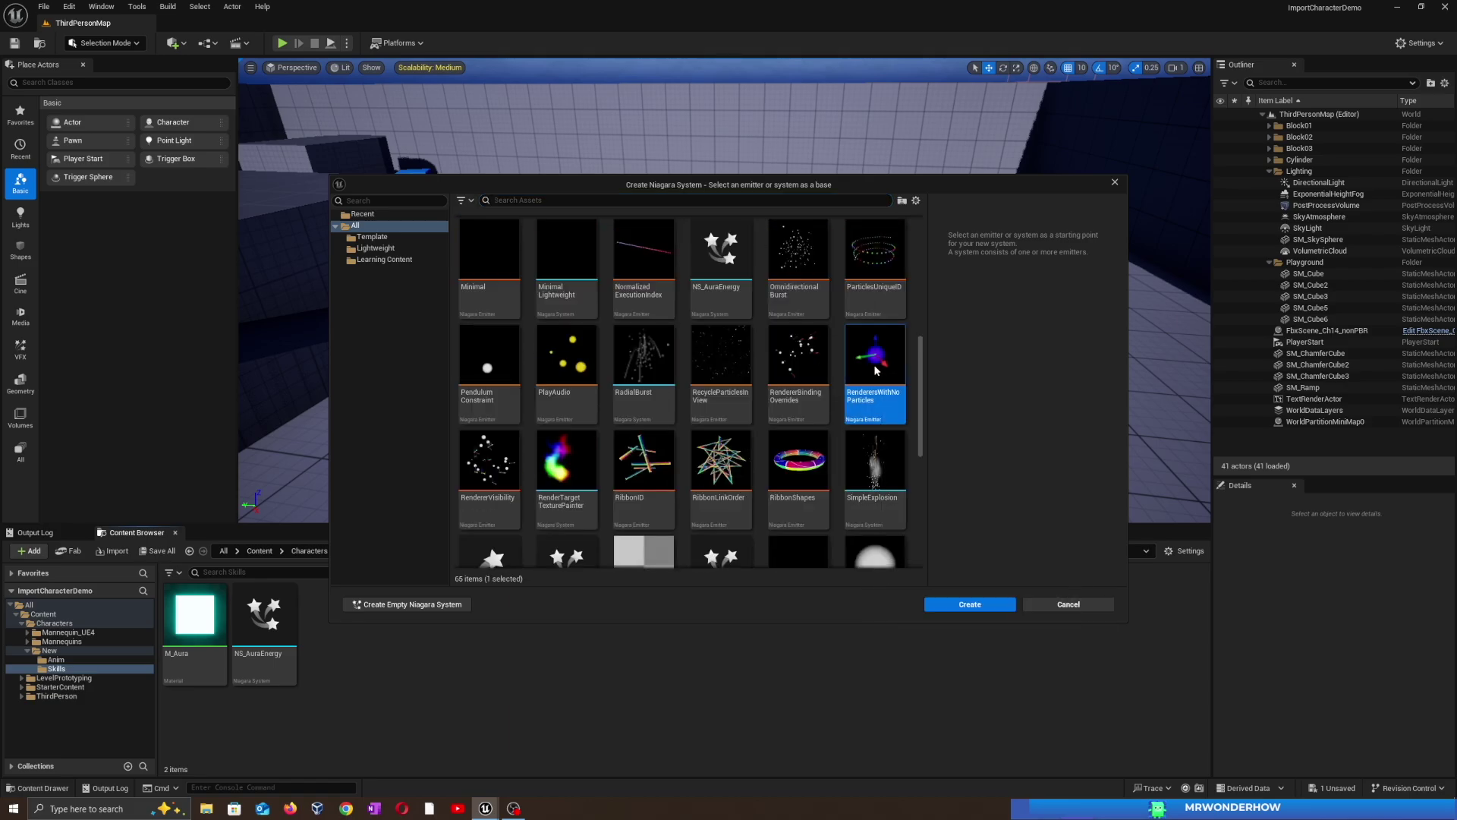
{"action": "left_click", "coordinate": [961, 605]}
{"action": "key", "text": "Return"}
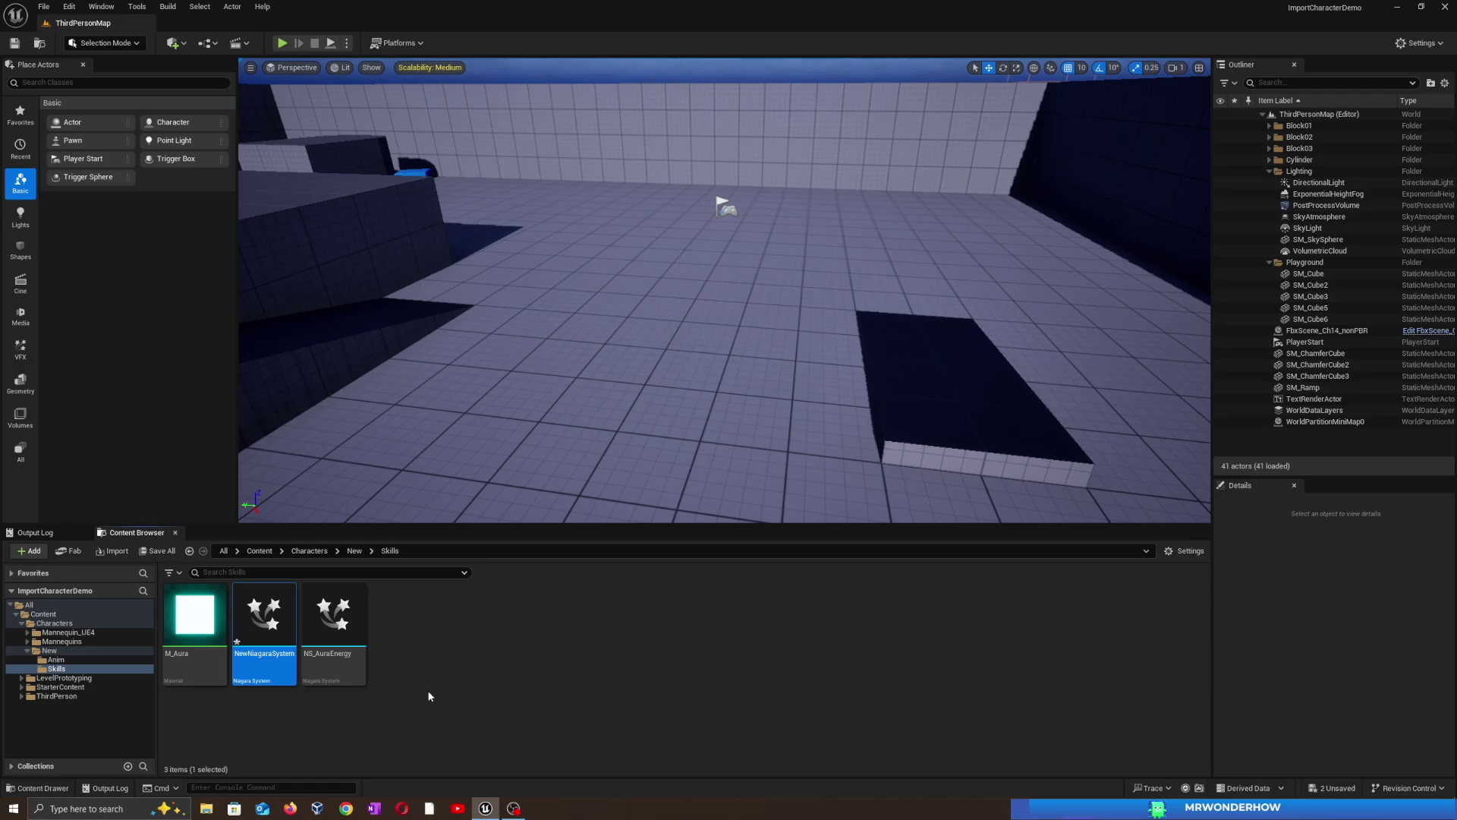
- Confirm NewNiagaraSystem's sprite renderer uses /Niagara/DefaultAssets DefaultSpriteMaterial, then minimize the Niagara editor
{"action": "double_click", "coordinate": [265, 615]}
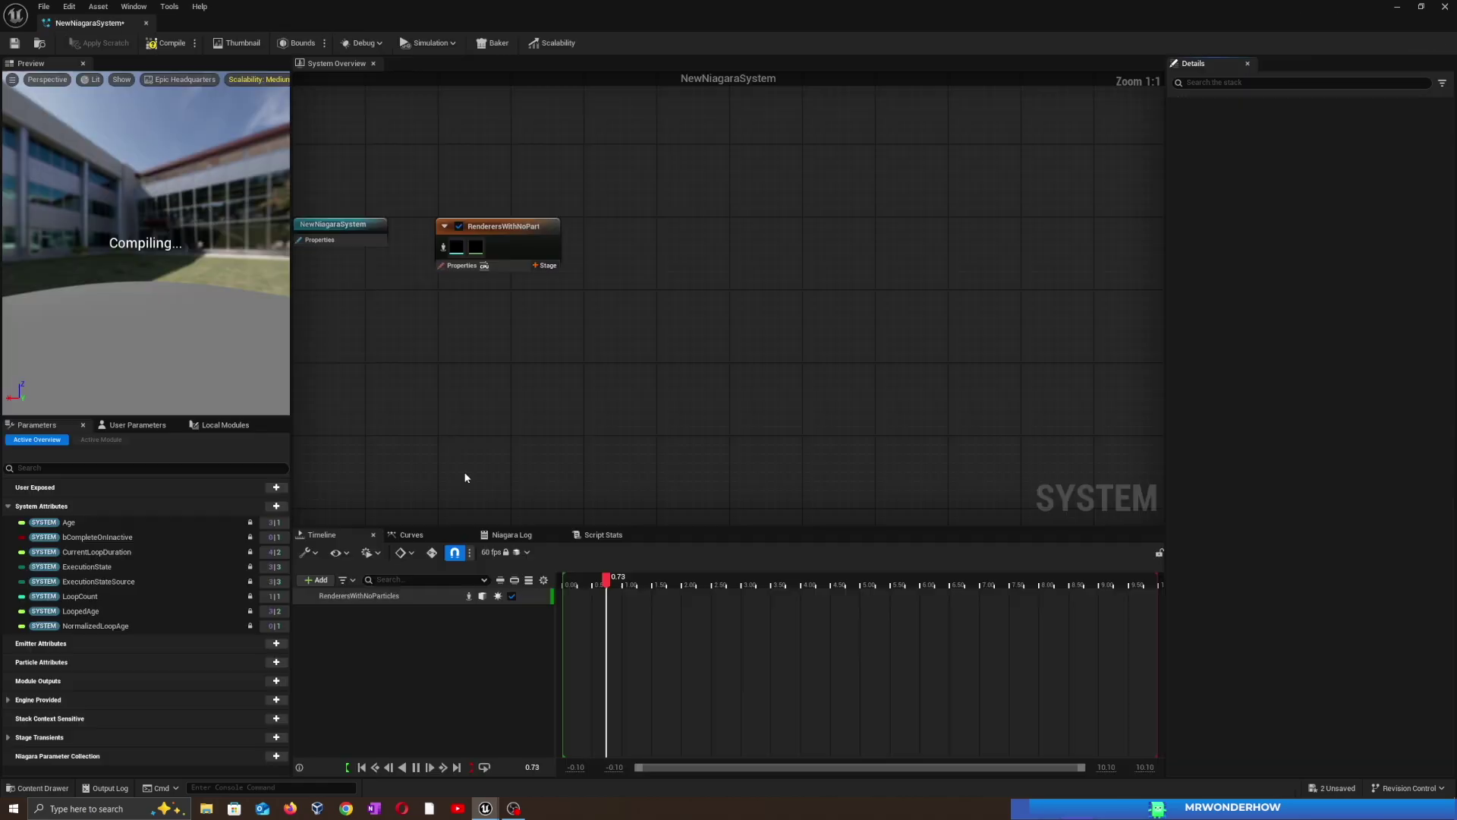
{"action": "left_click", "coordinate": [794, 207]}
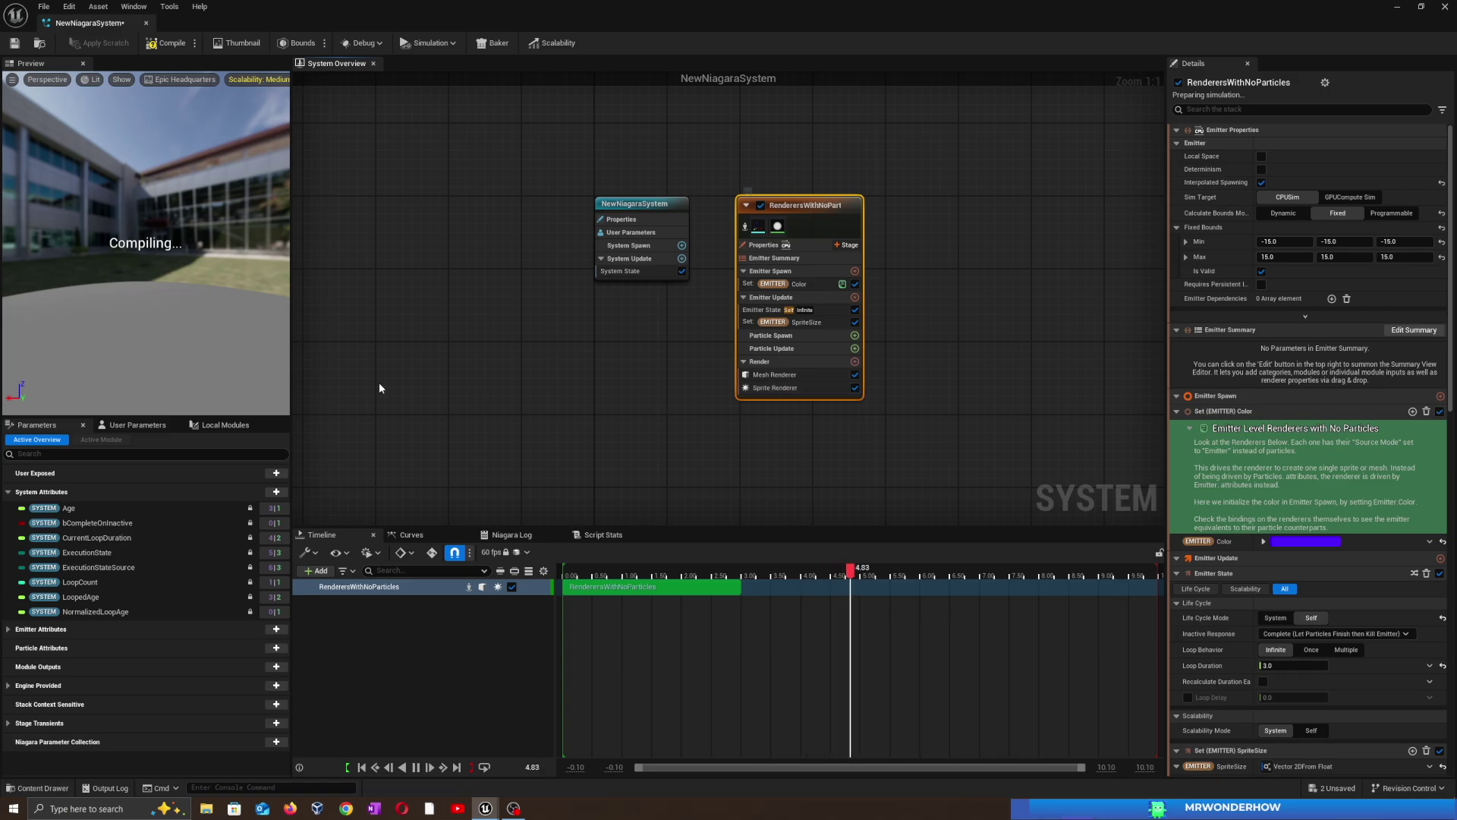
{"action": "left_click", "coordinate": [388, 207]}
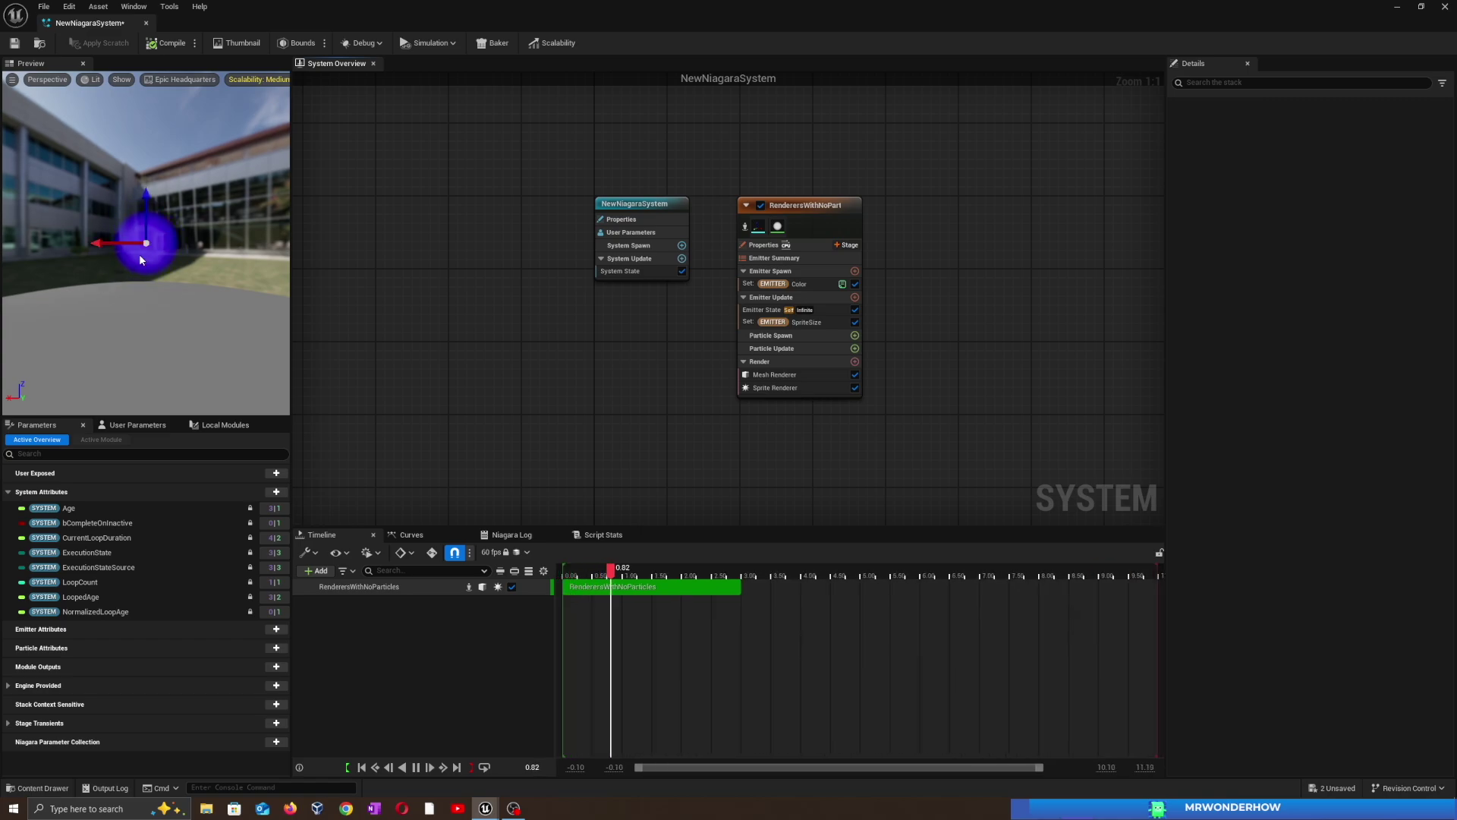
{"action": "scroll", "coordinate": [152, 265], "scroll_direction": "up", "scroll_amount": 3}
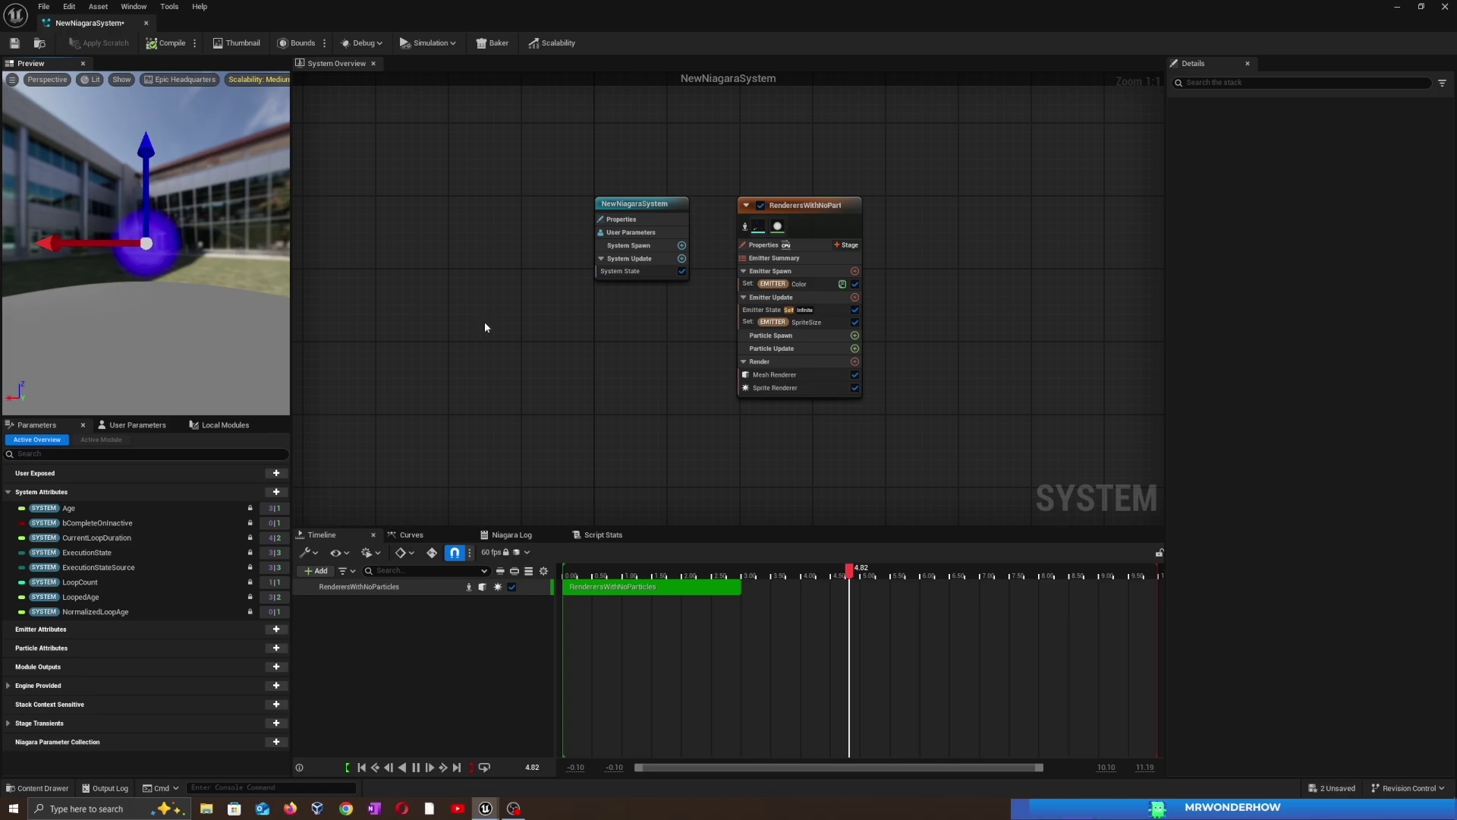
{"action": "left_click", "coordinate": [774, 388]}
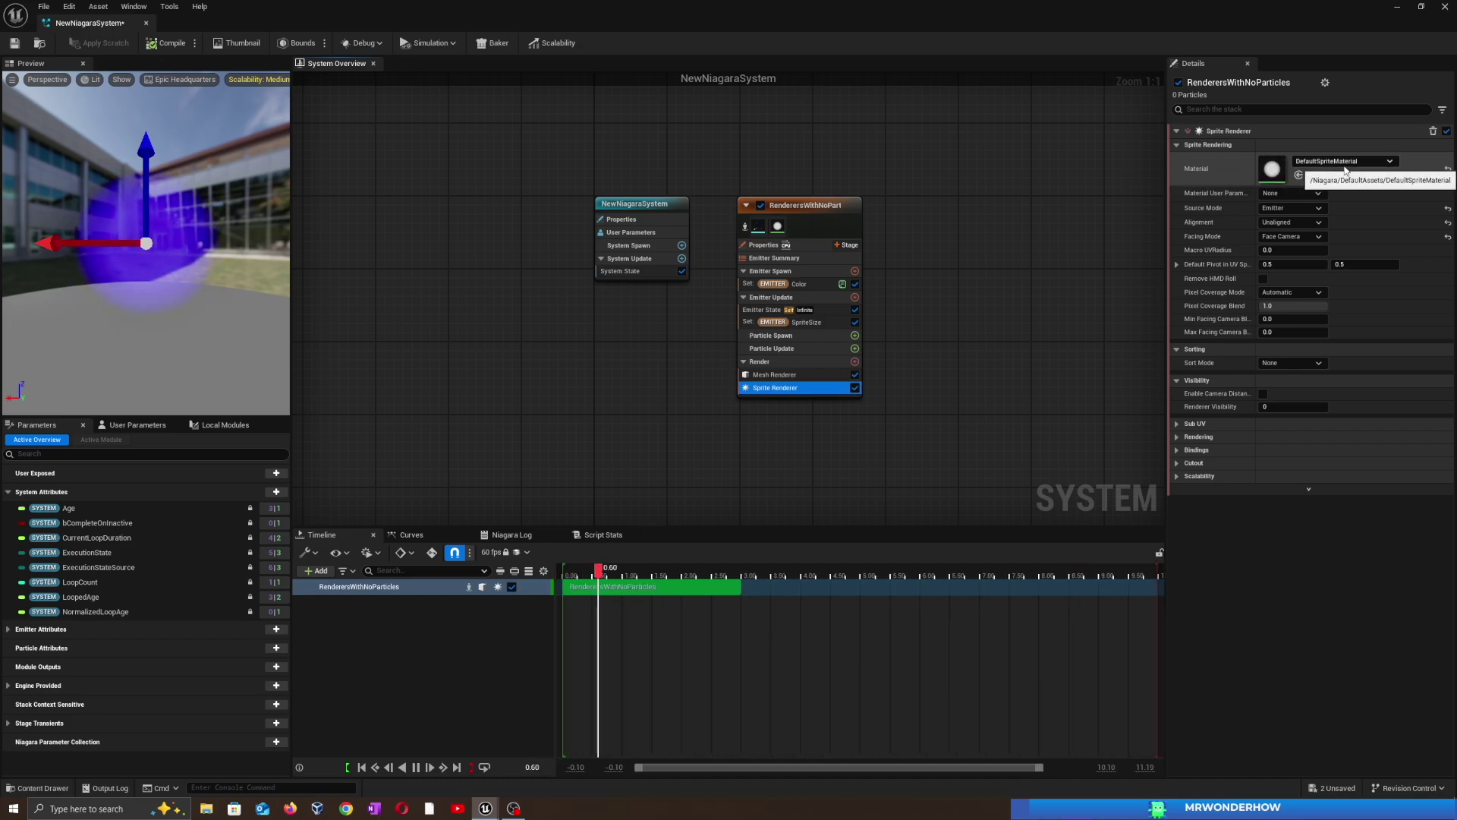
{"action": "left_click", "coordinate": [1321, 619]}
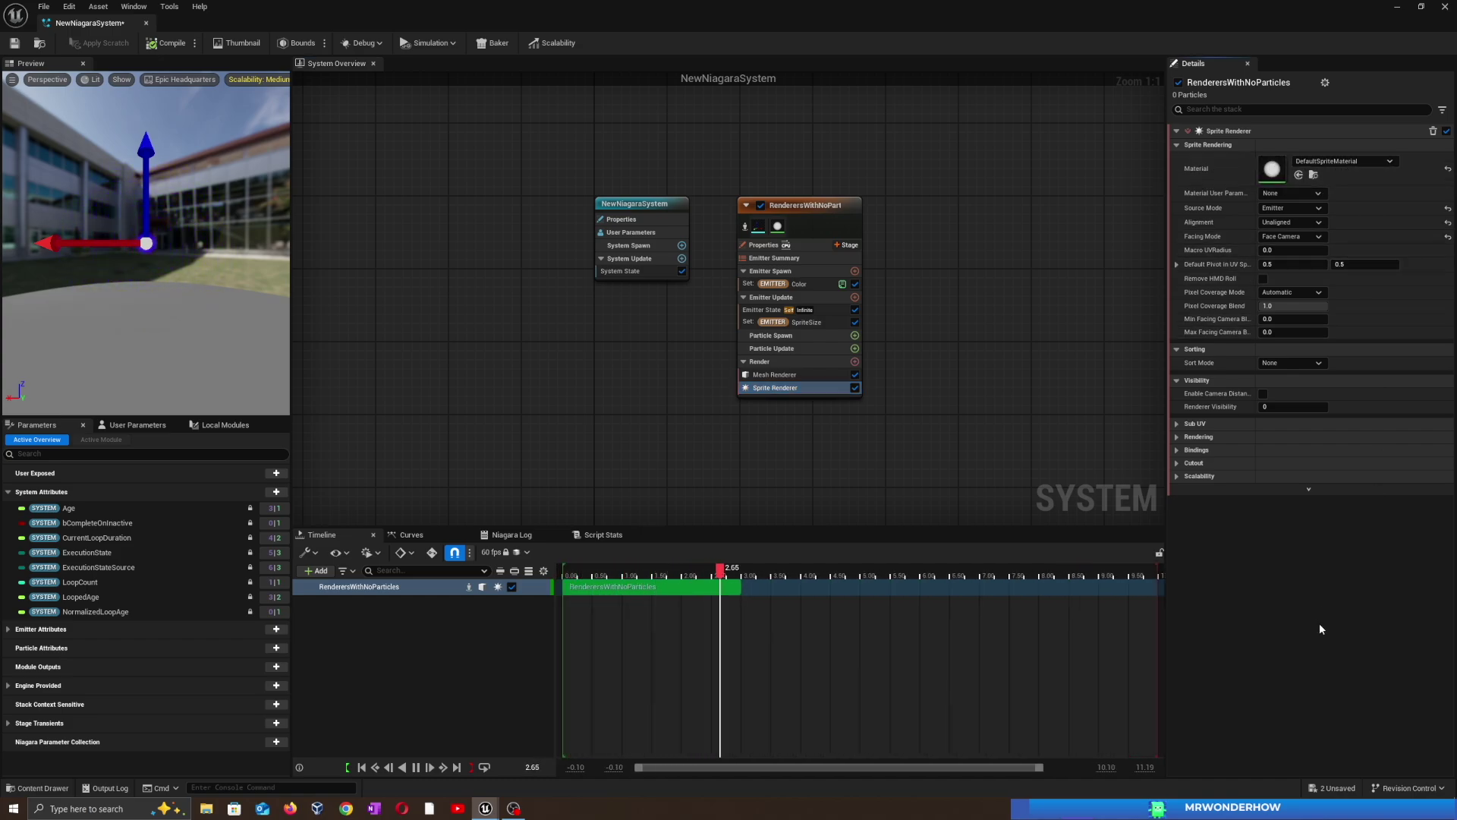
{"action": "left_click", "coordinate": [1397, 6]}
- Search all project content for DefaultSpriteMaterial, find nothing, then clear the search filter
{"action": "left_click", "coordinate": [498, 644]}
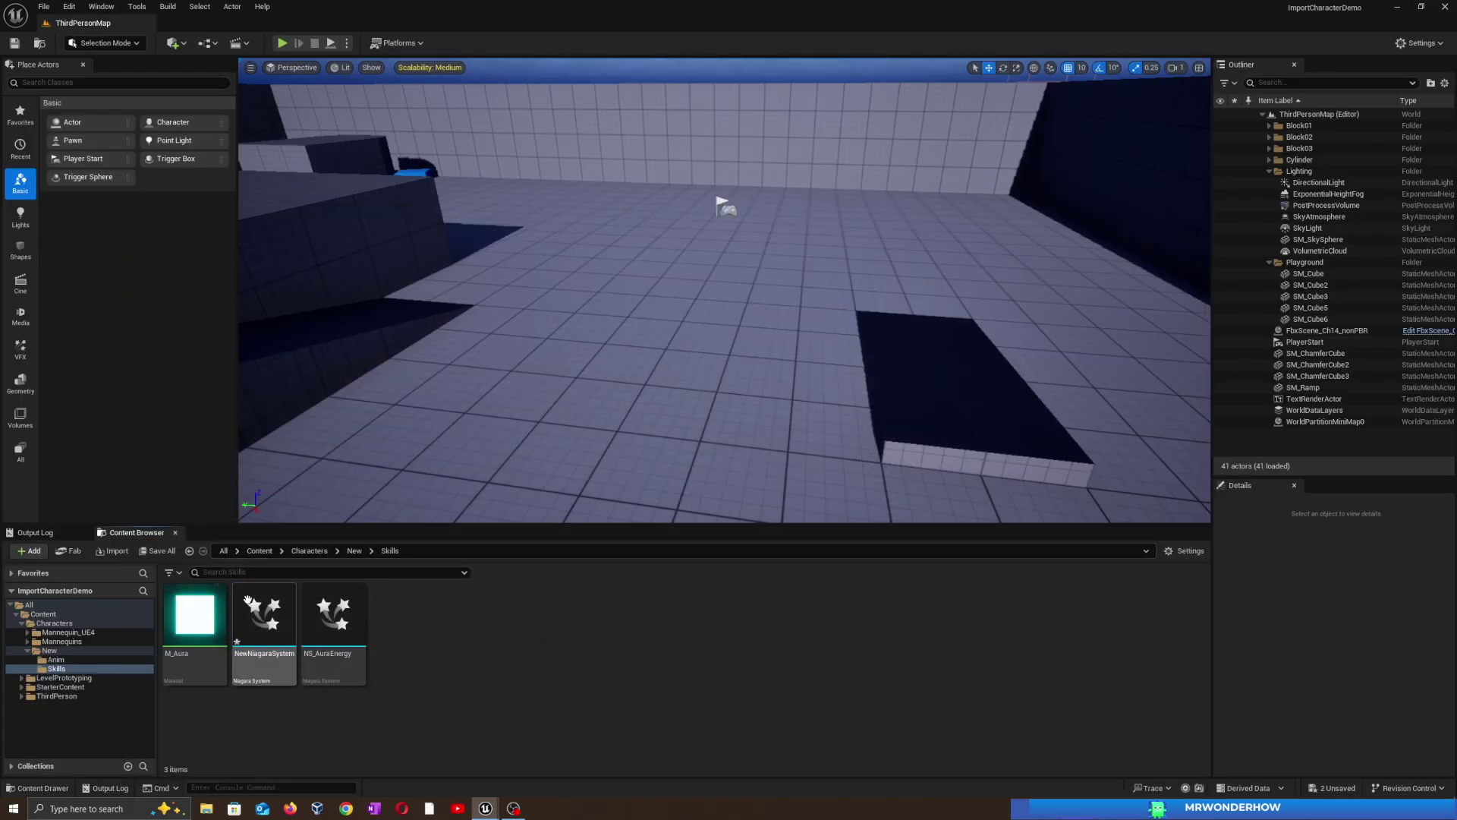
{"action": "left_click", "coordinate": [29, 605]}
{"action": "left_click", "coordinate": [259, 571]}
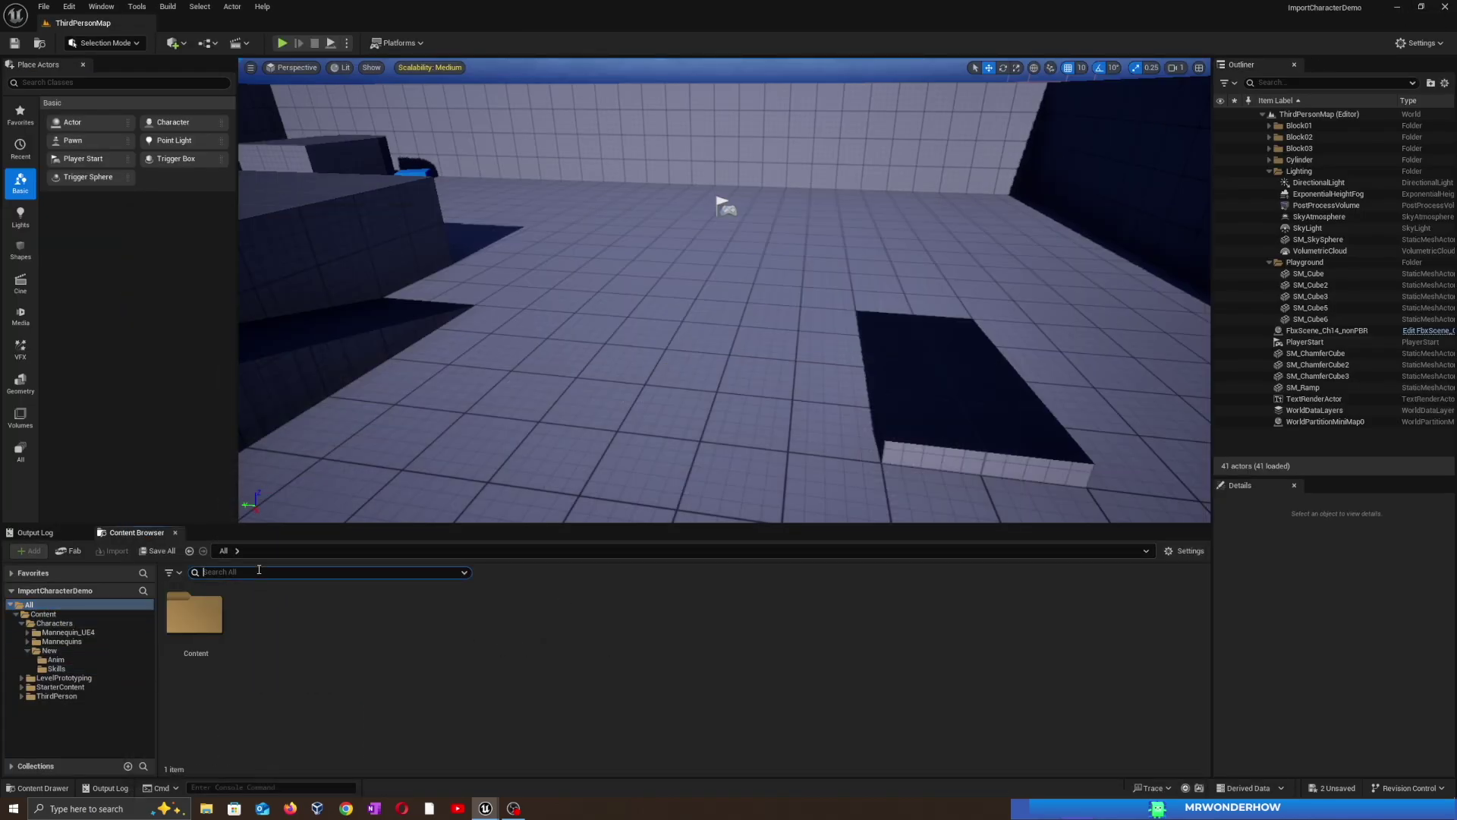
{"action": "type", "text": "De"}
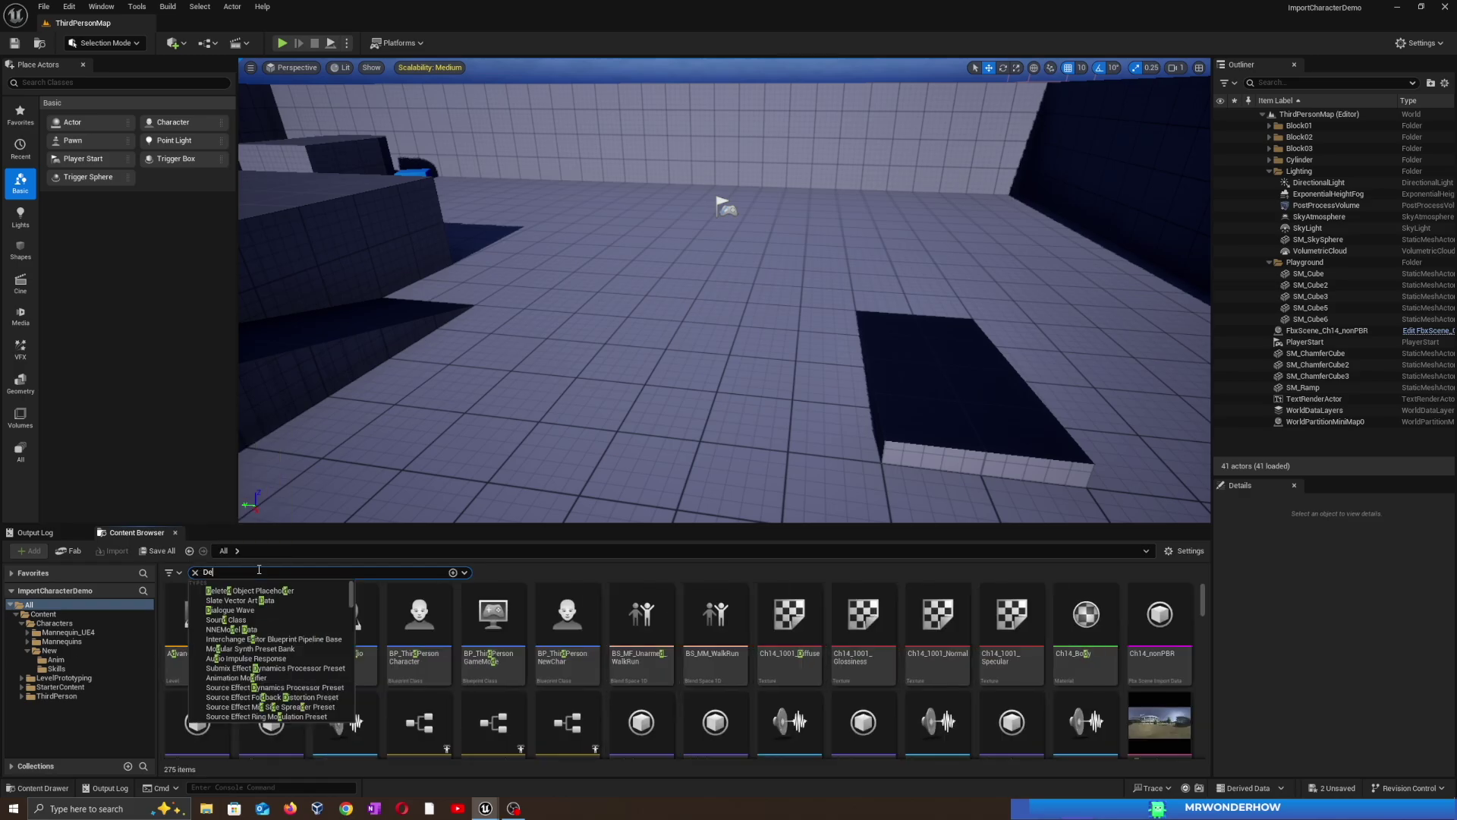
{"action": "type", "text": "faultSpriteMa"}
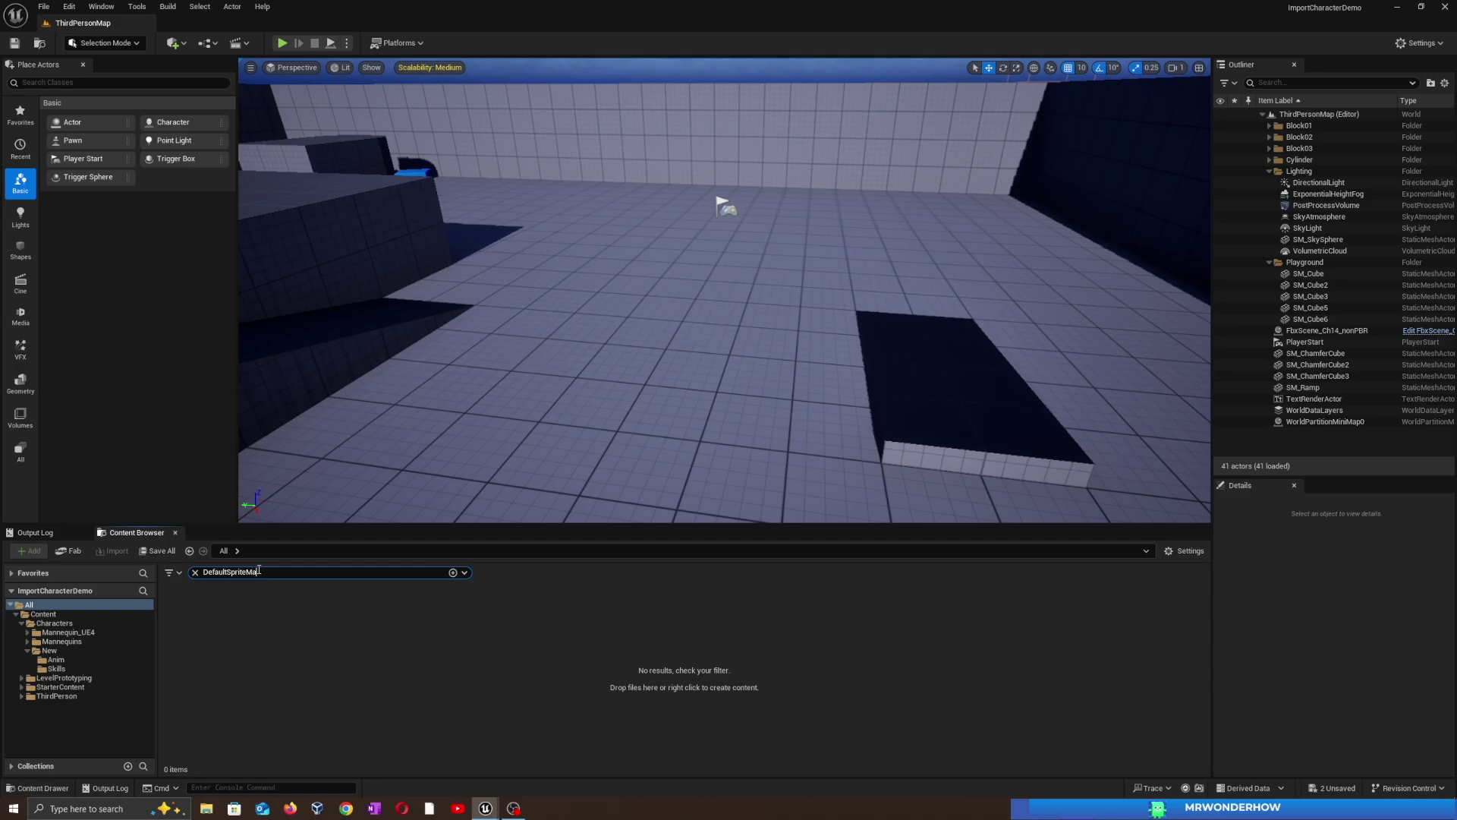
{"action": "type", "text": "terial"}
{"action": "key", "text": "ctrl+a"}
{"action": "key", "text": "BackSpace"}
{"action": "left_click", "coordinate": [195, 572]}
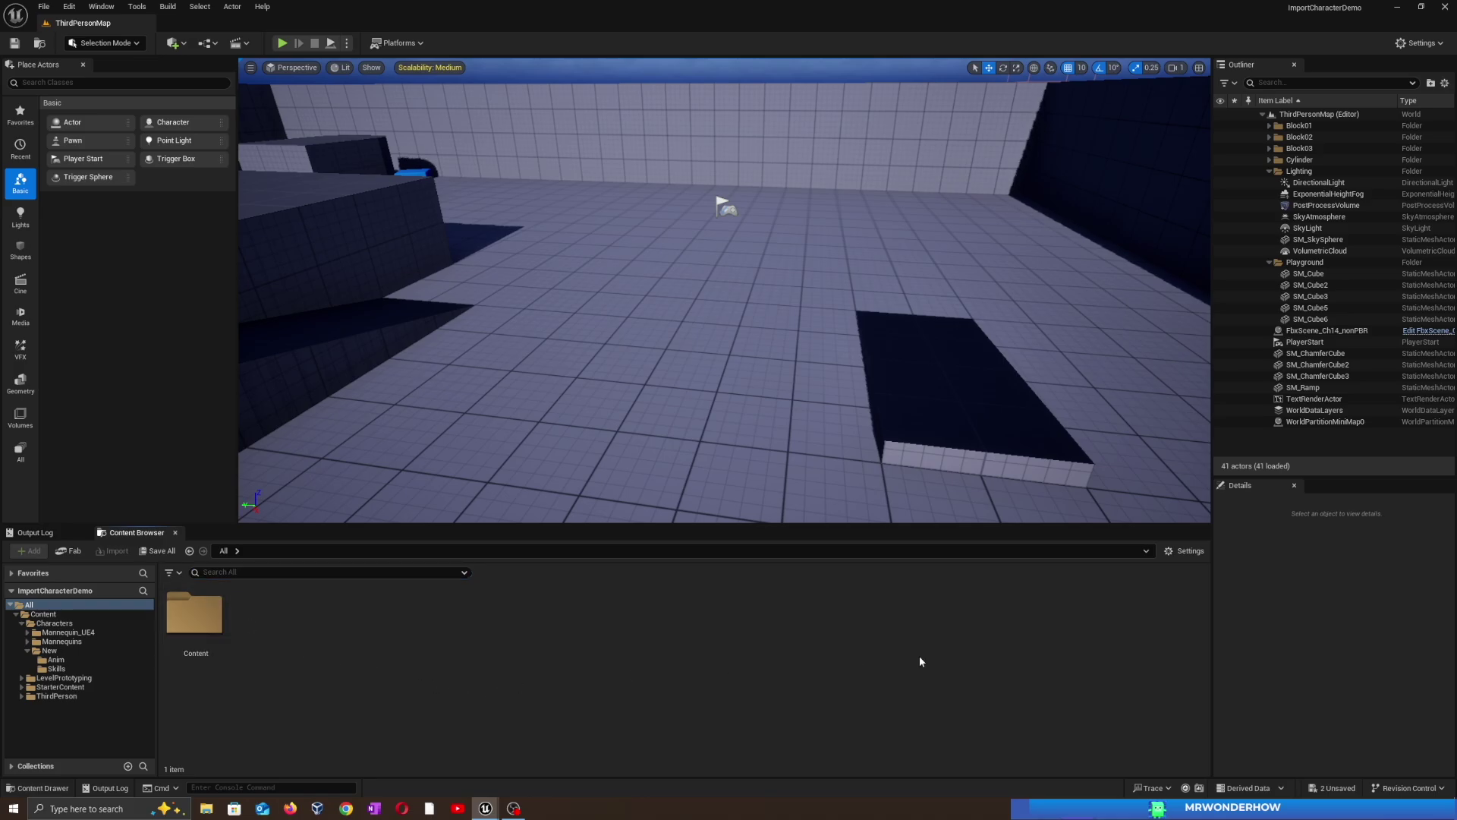
- Enable engine content in the Content Browser's display options
{"action": "left_click", "coordinate": [1189, 551]}
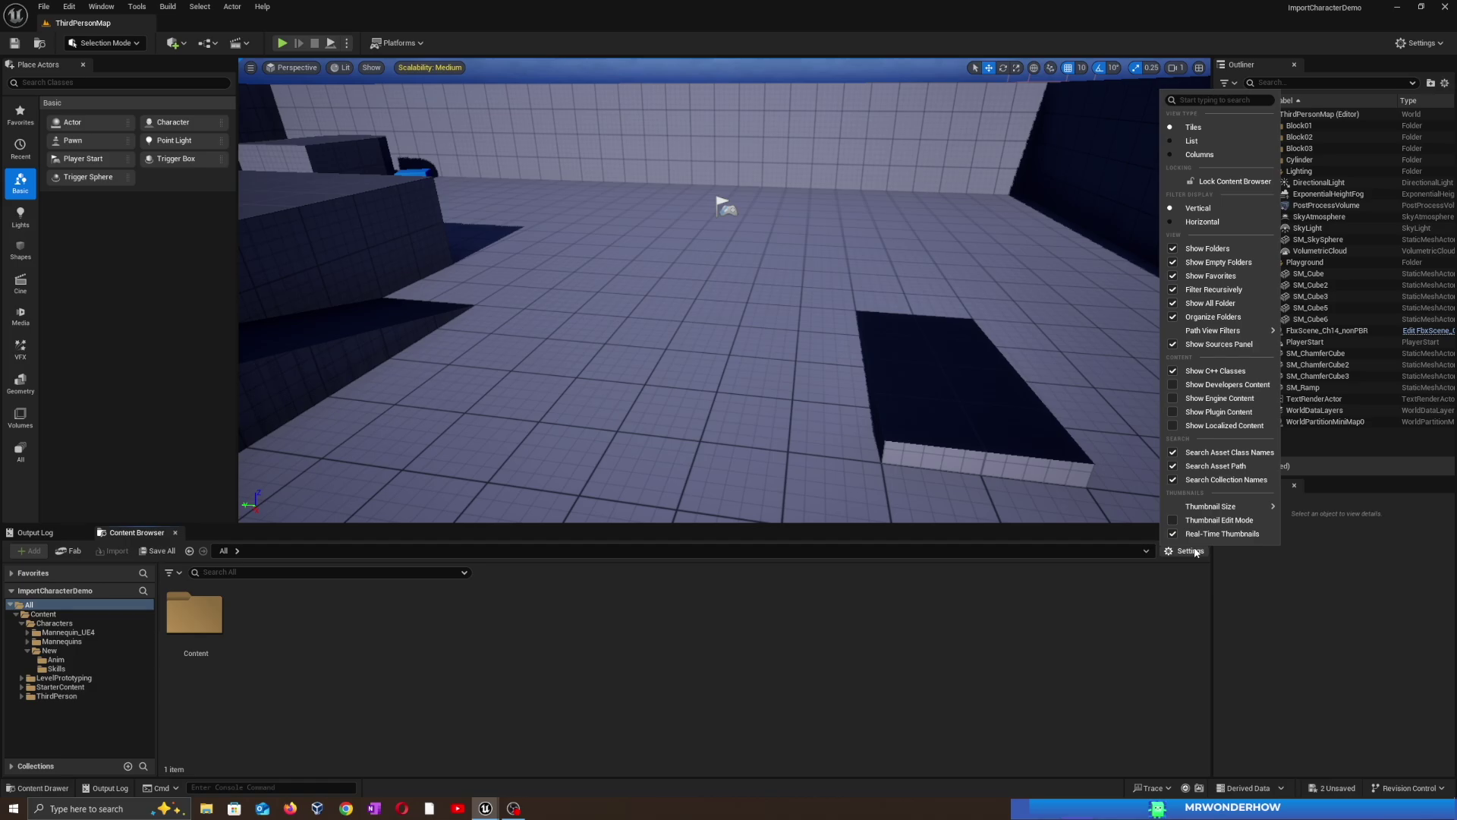
{"action": "left_click", "coordinate": [1173, 399]}
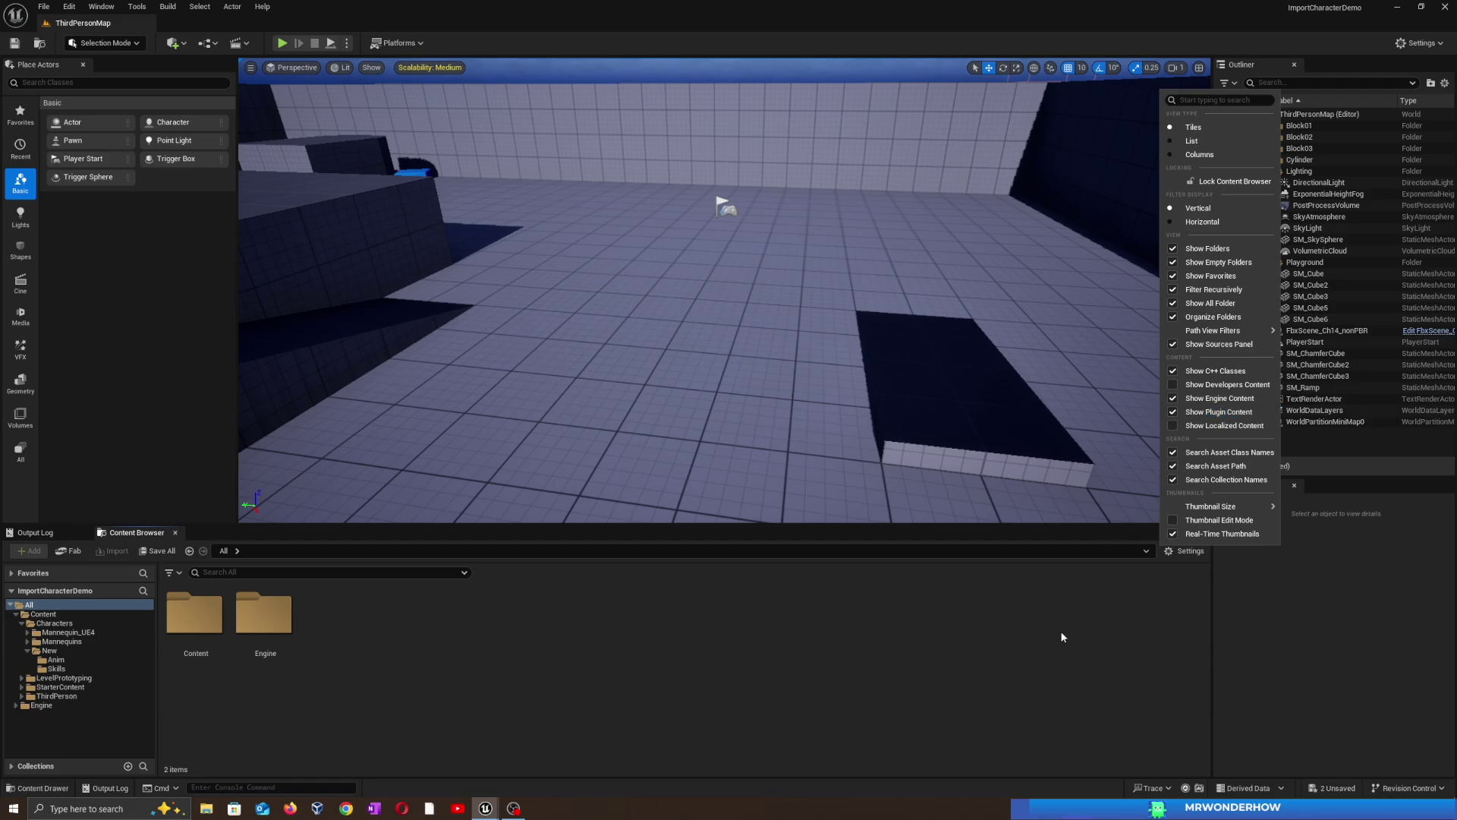
{"action": "left_click", "coordinate": [1032, 703]}
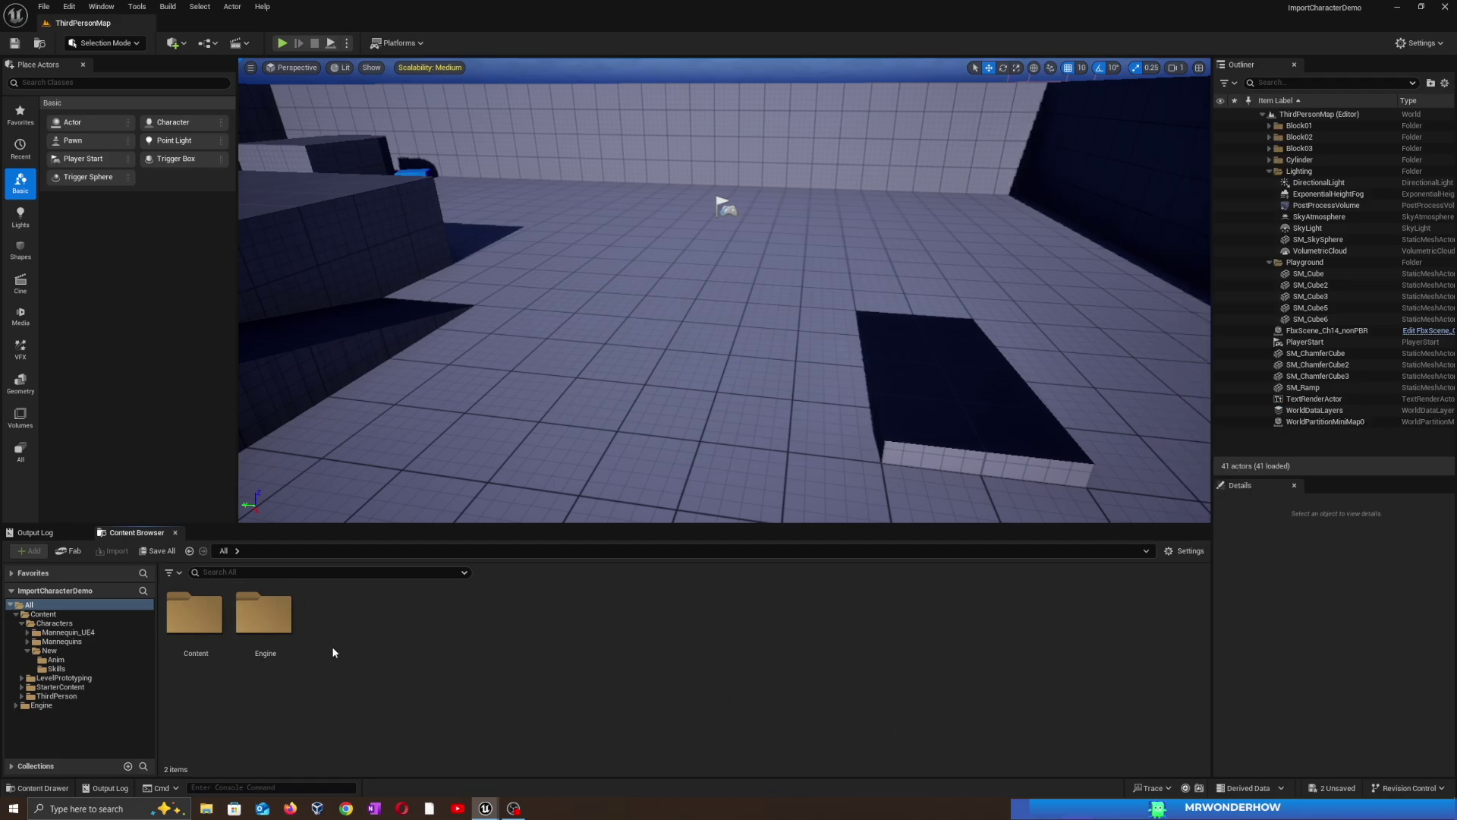
- Browse into Engine > Content, then return to the top level listing Content and Engine
{"action": "double_click", "coordinate": [264, 615]}
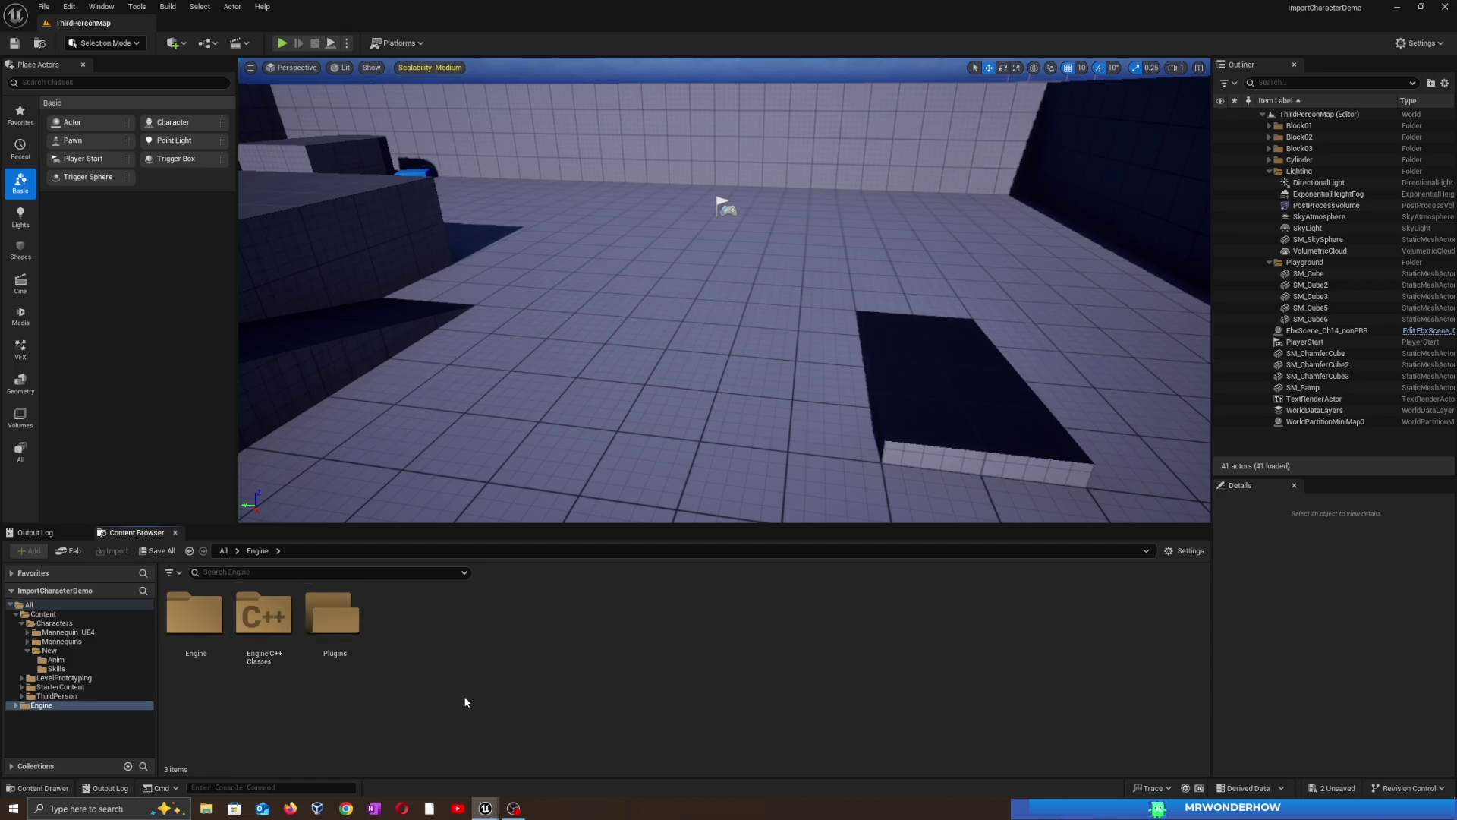
{"action": "double_click", "coordinate": [195, 613]}
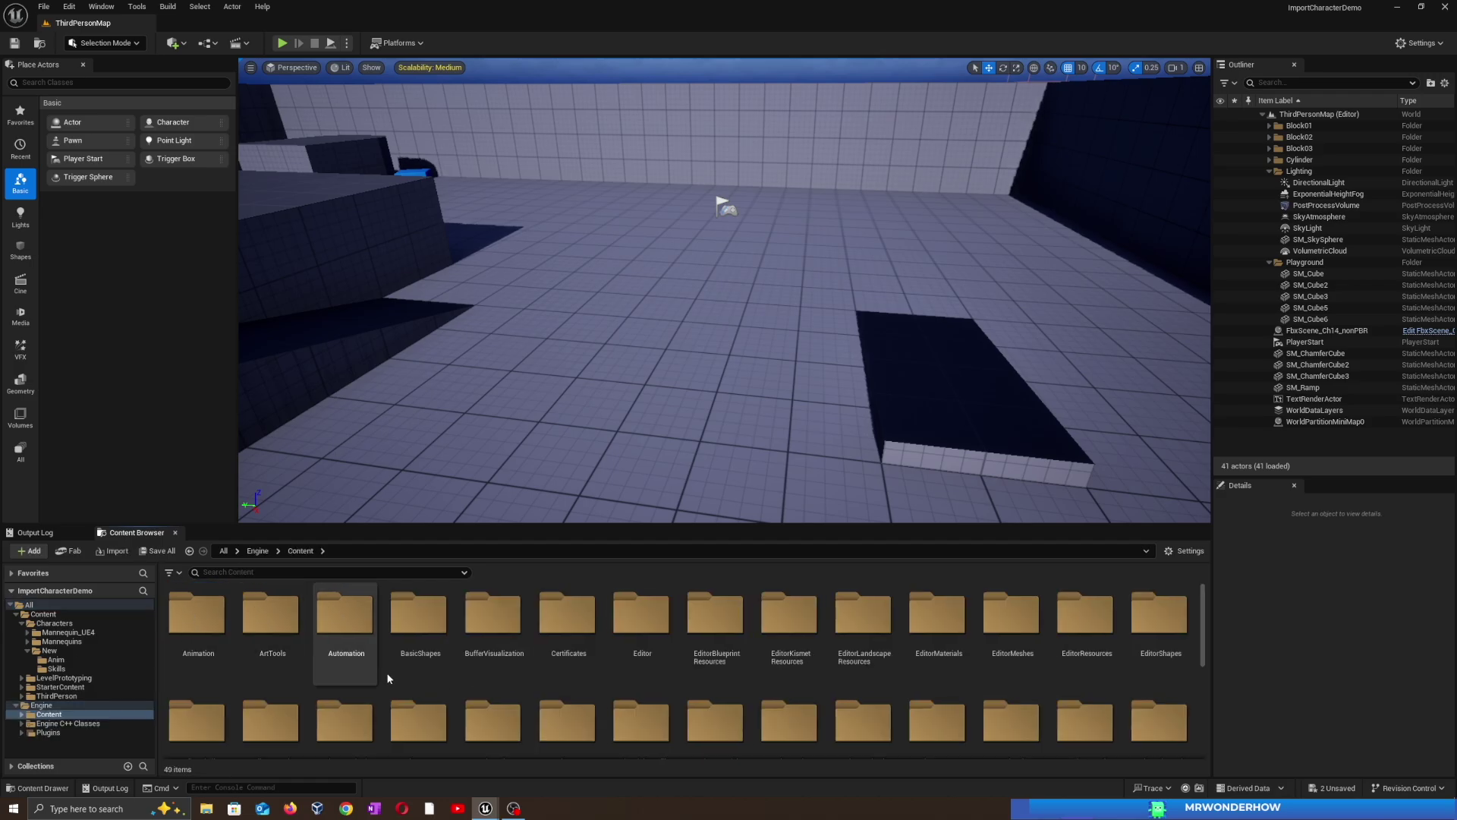
{"action": "scroll", "coordinate": [641, 683], "scroll_direction": "down", "scroll_amount": 1}
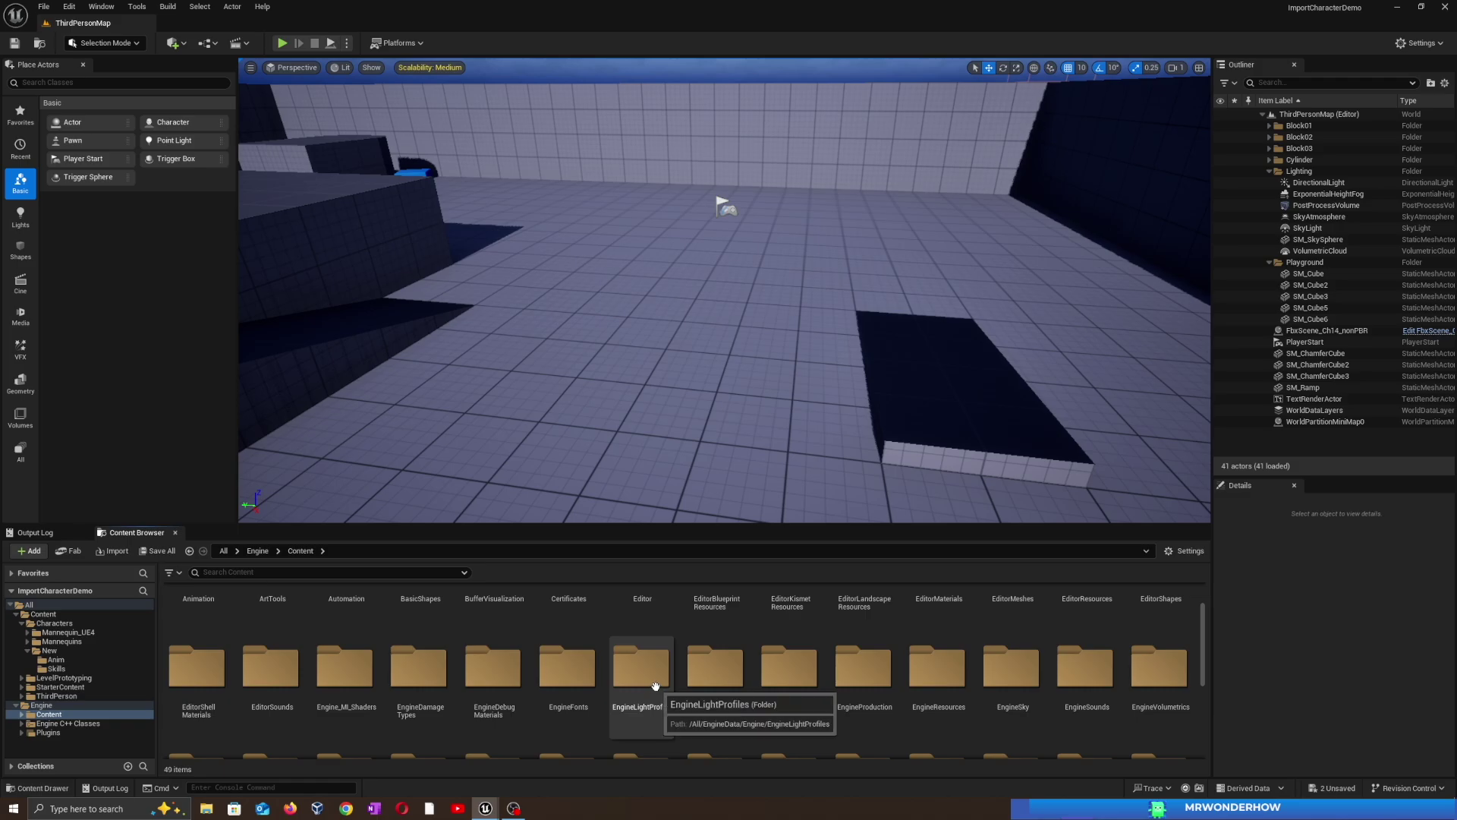
{"action": "scroll", "coordinate": [655, 686], "scroll_direction": "up", "scroll_amount": 1}
{"action": "left_click", "coordinate": [258, 551]}
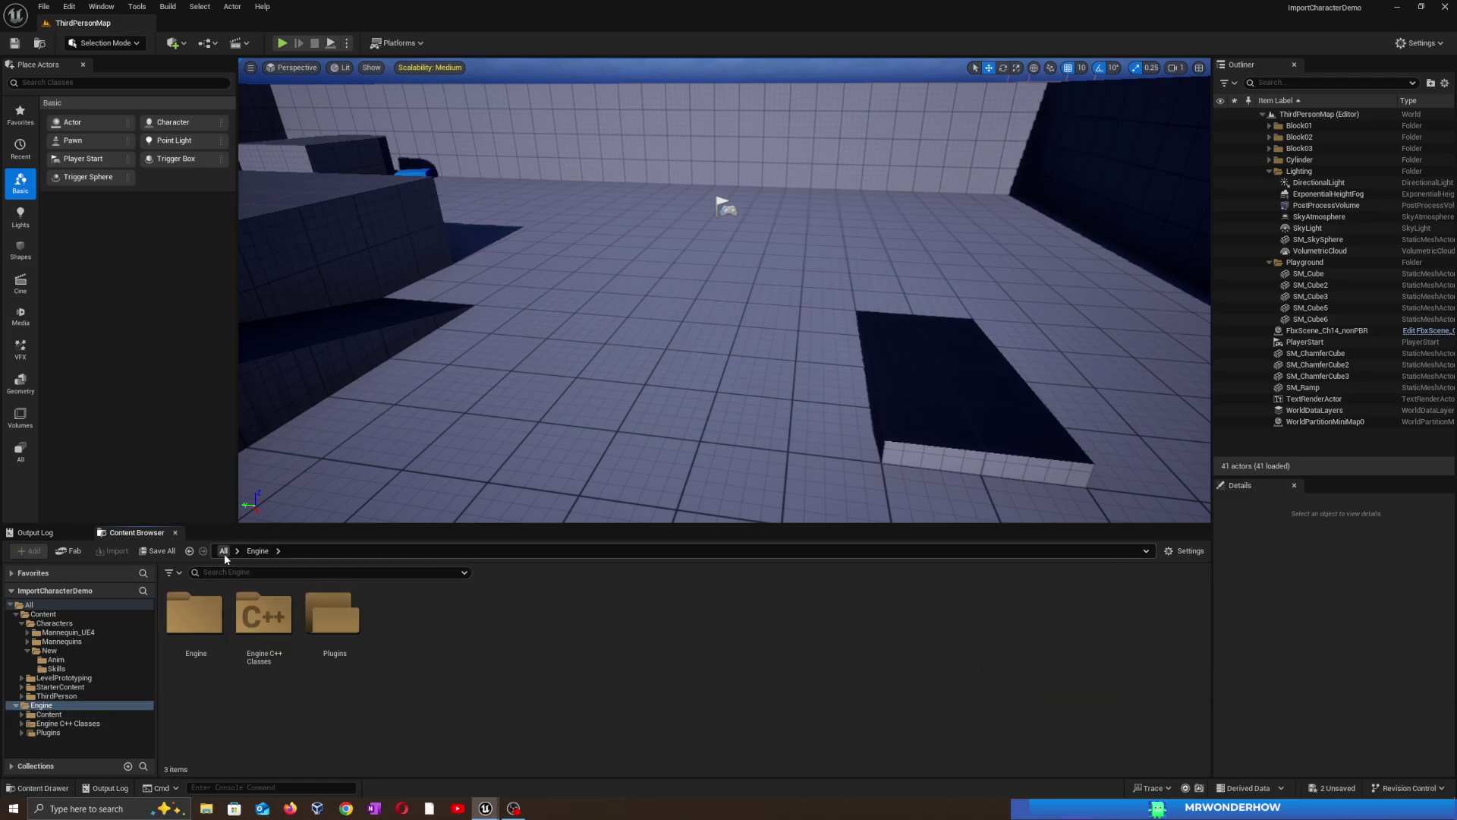
{"action": "left_click", "coordinate": [224, 551]}
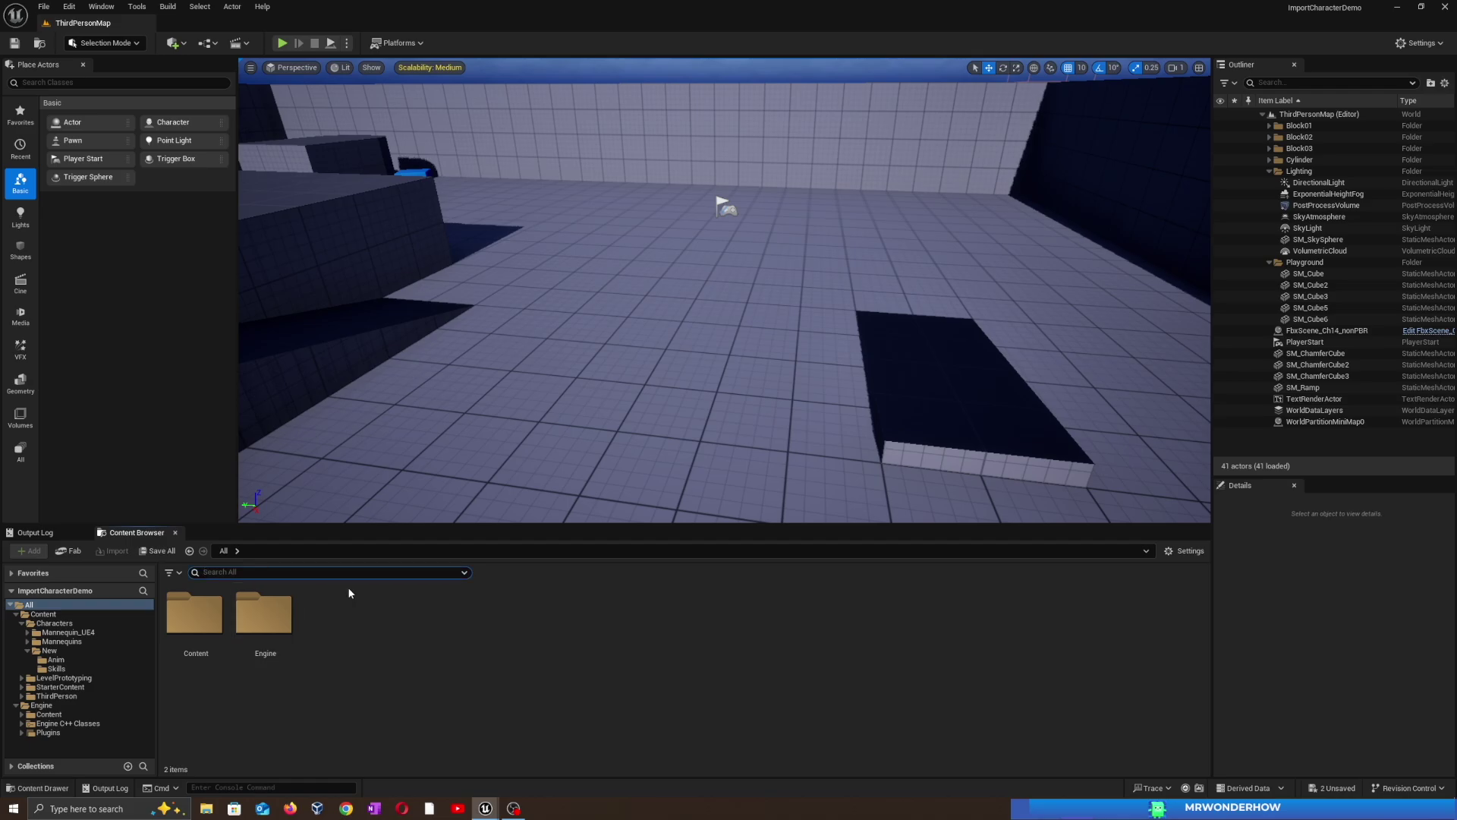
- Search for 'DefaultSpriteMateri' and select the second of the two matching materials
{"action": "type", "text": "DefaultSprite"}
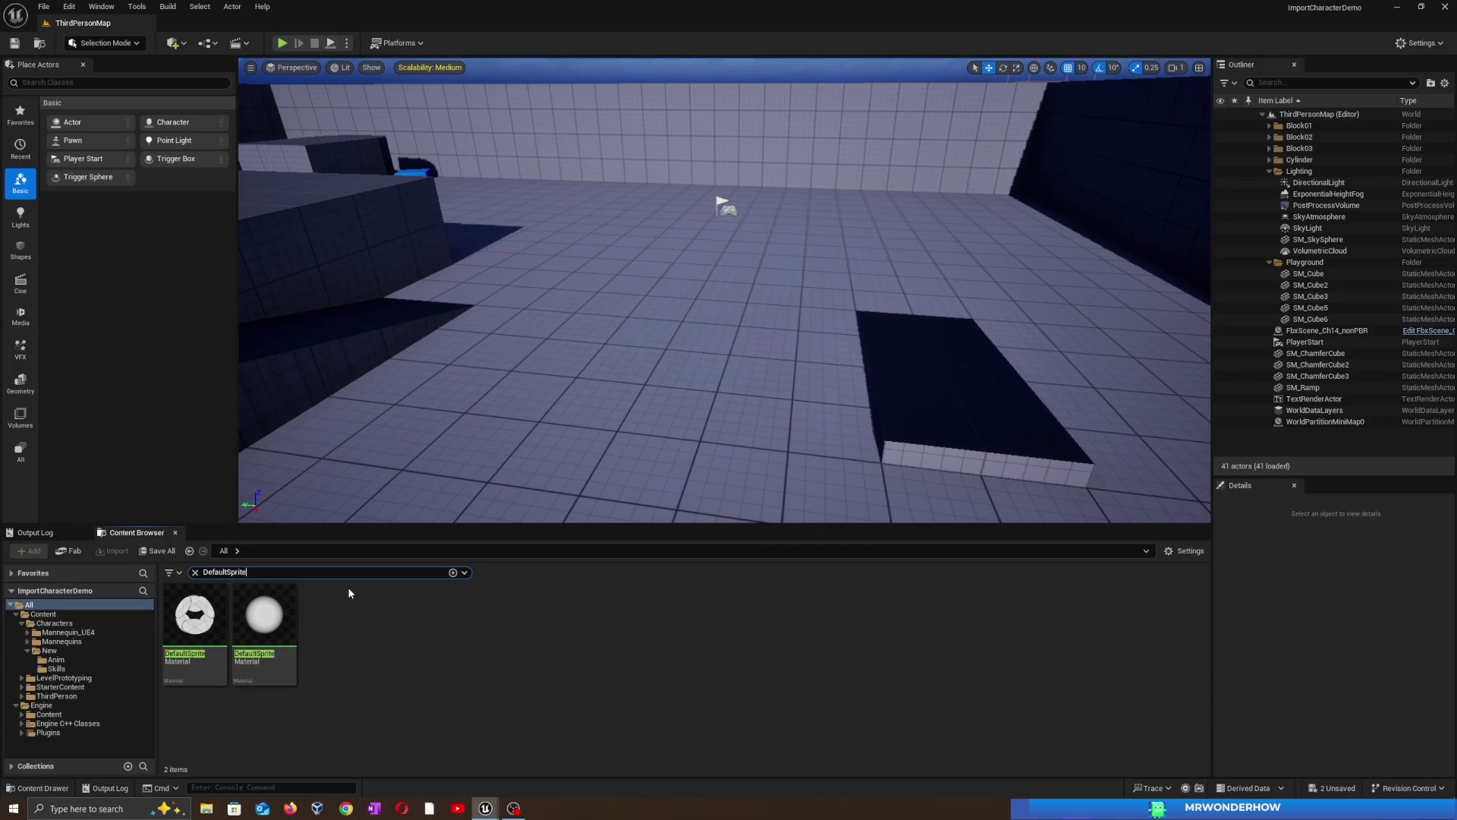
{"action": "type", "text": "Materi"}
{"action": "left_click", "coordinate": [282, 634]}
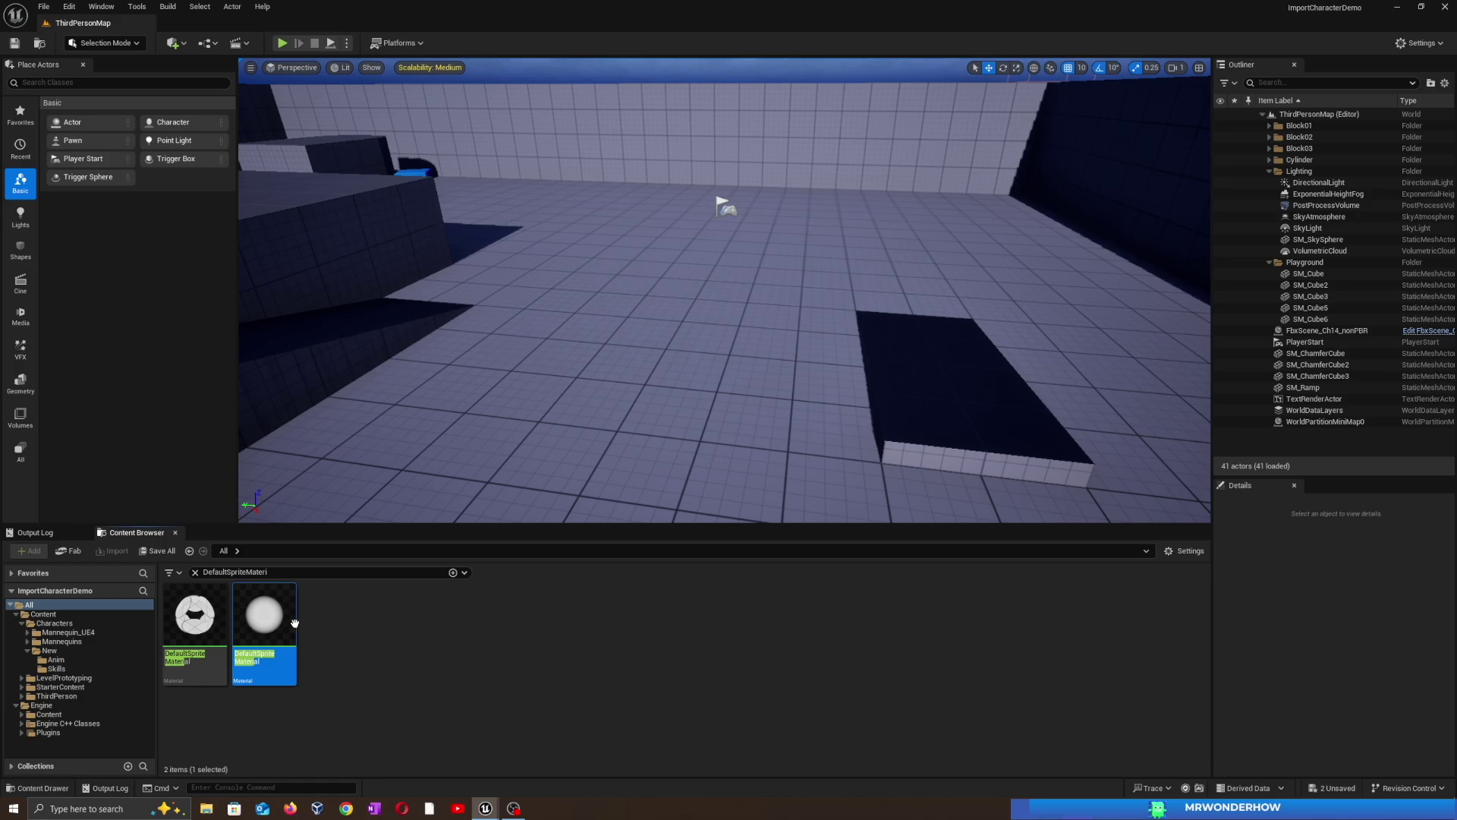
- View the DefaultSpriteMaterial node graph in the Material Editor, then close it
{"action": "double_click", "coordinate": [271, 618]}
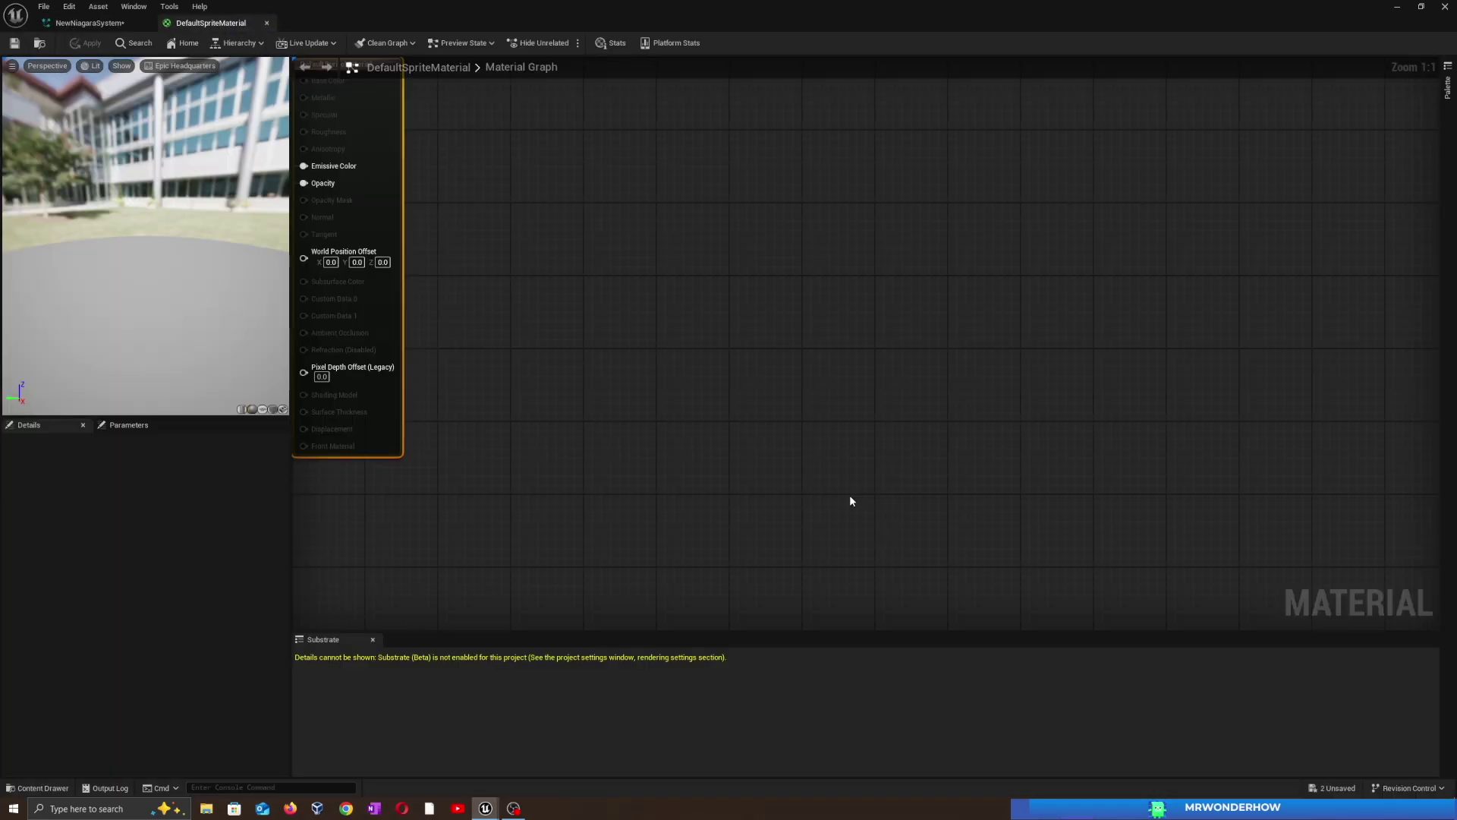
{"action": "right_click_drag", "start_coordinate": [724, 478], "coordinate": [881, 516]}
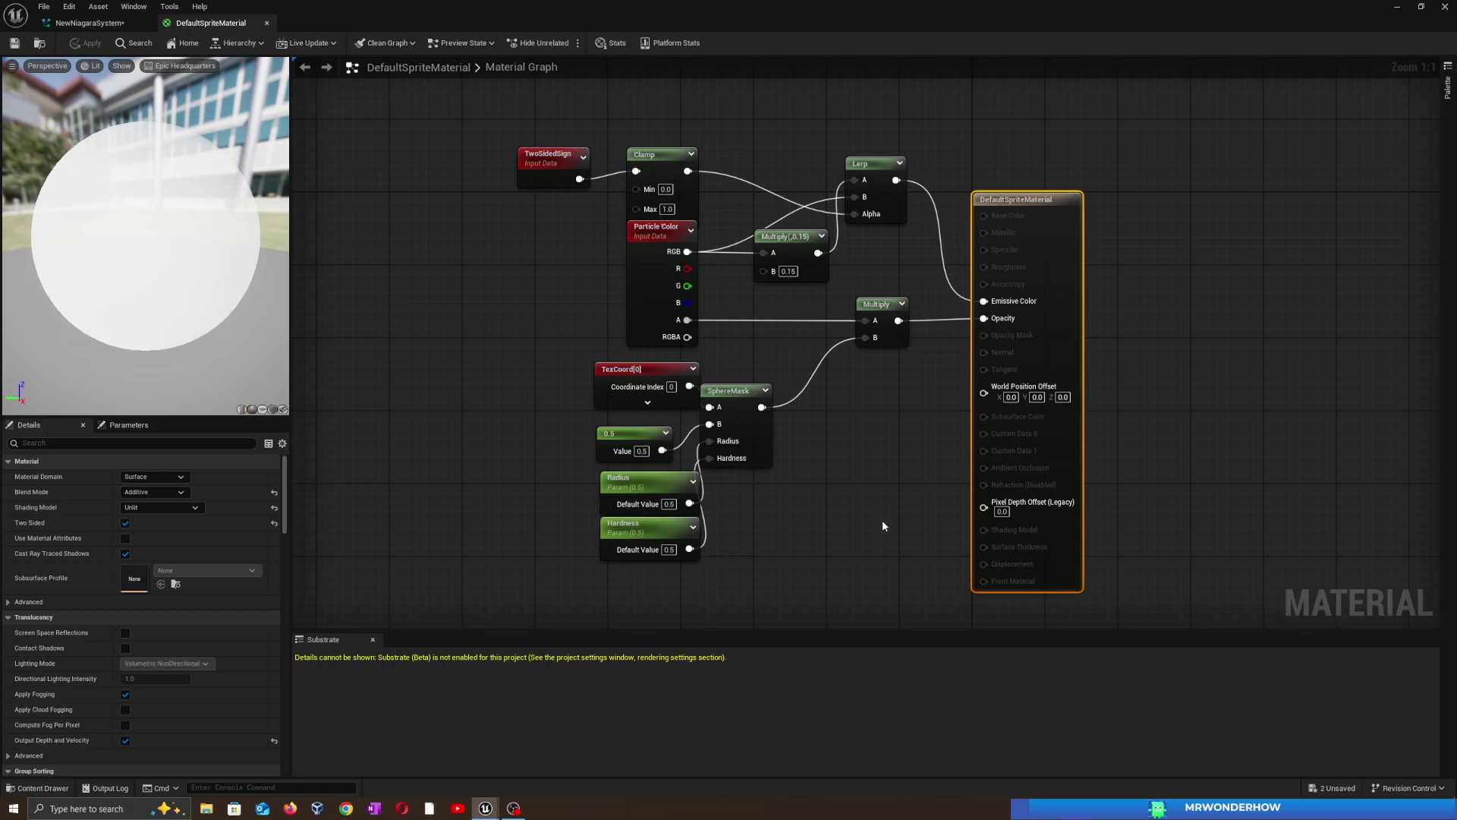
{"action": "left_click", "coordinate": [882, 515]}
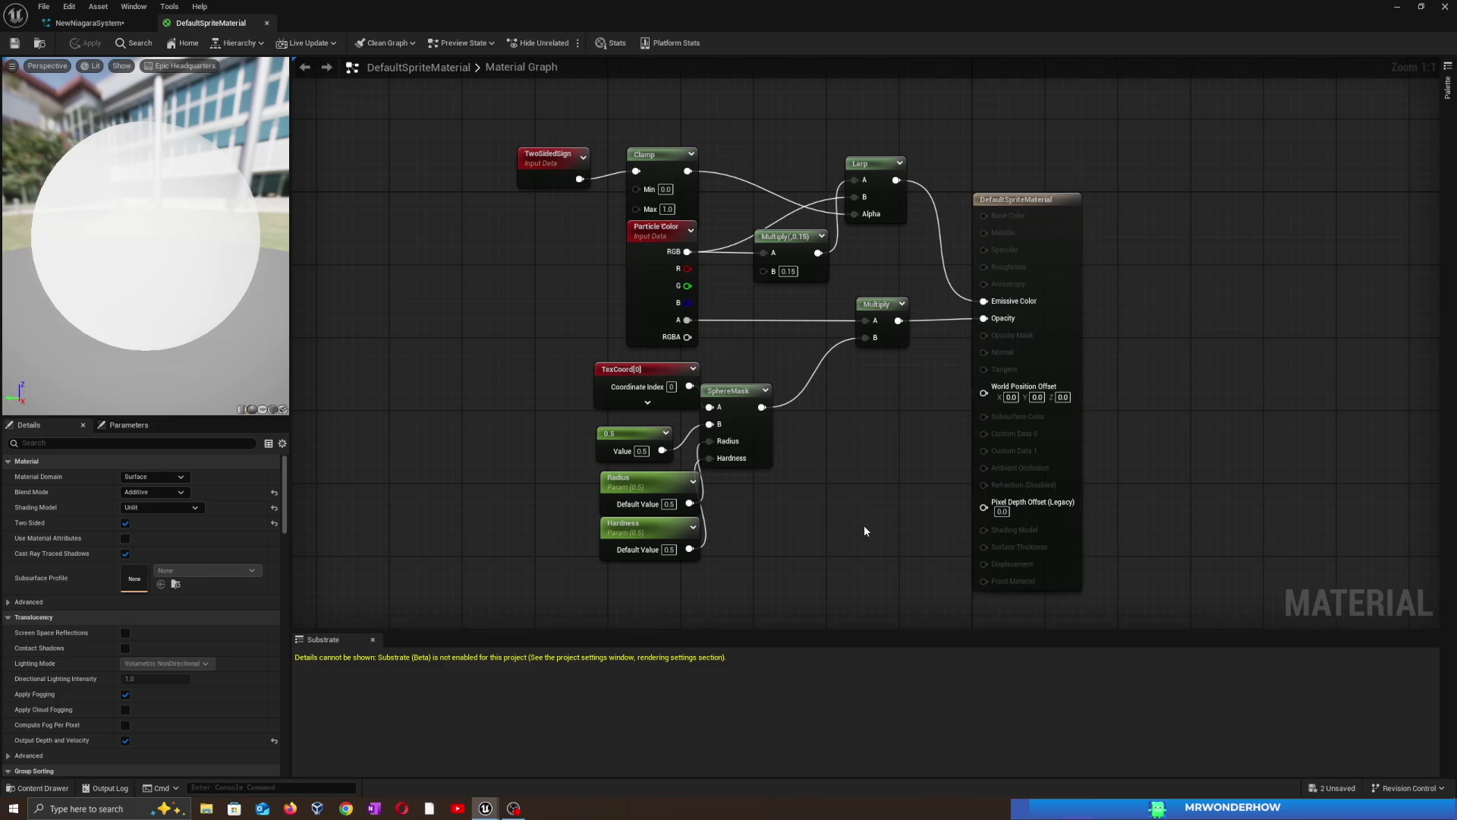
{"action": "left_click", "coordinate": [268, 23]}
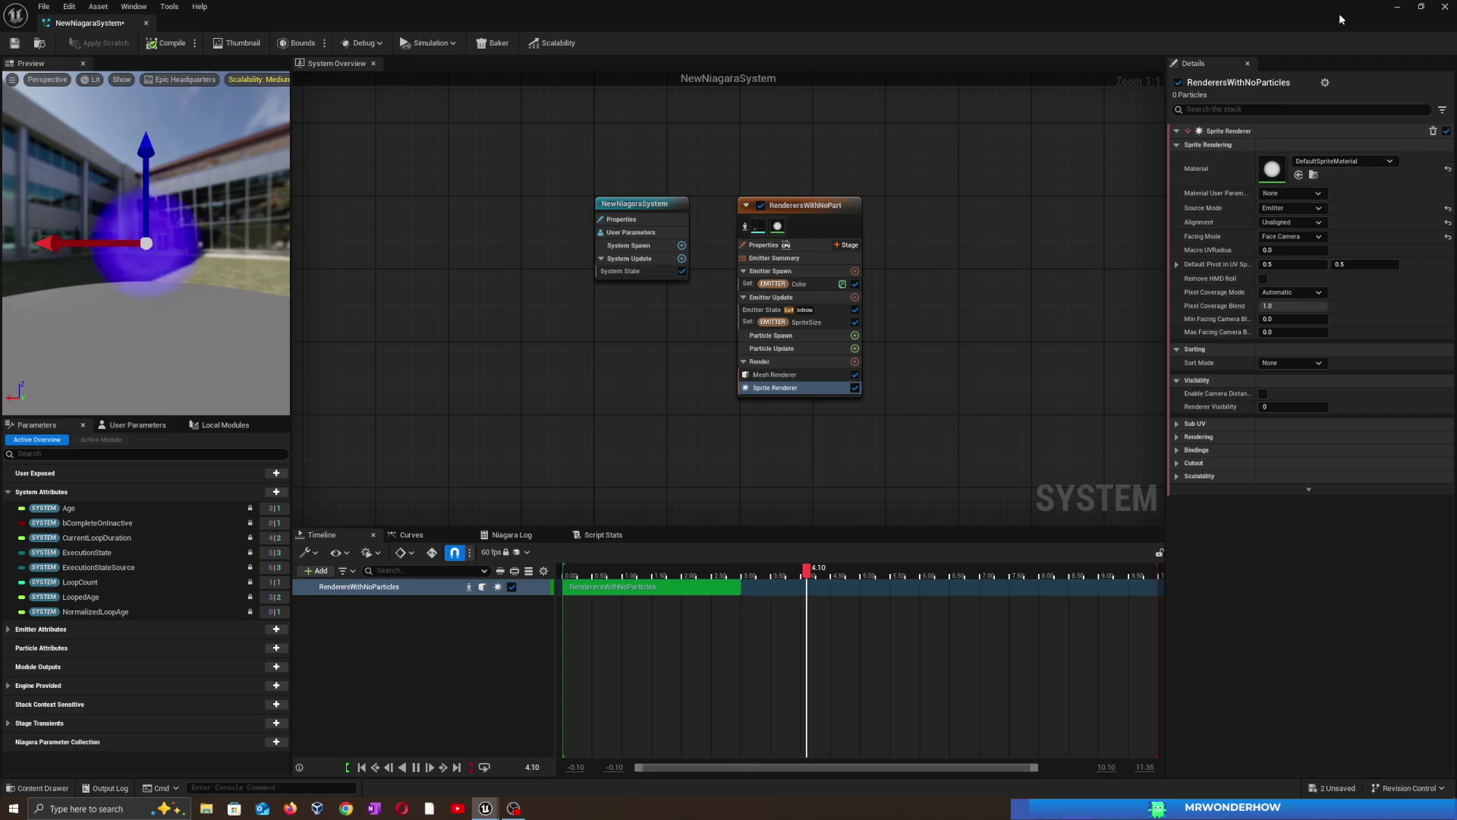
- Minimize the Niagara editor, clear the old search, and search all content for 'defaultSprite'
{"action": "left_click", "coordinate": [1395, 9]}
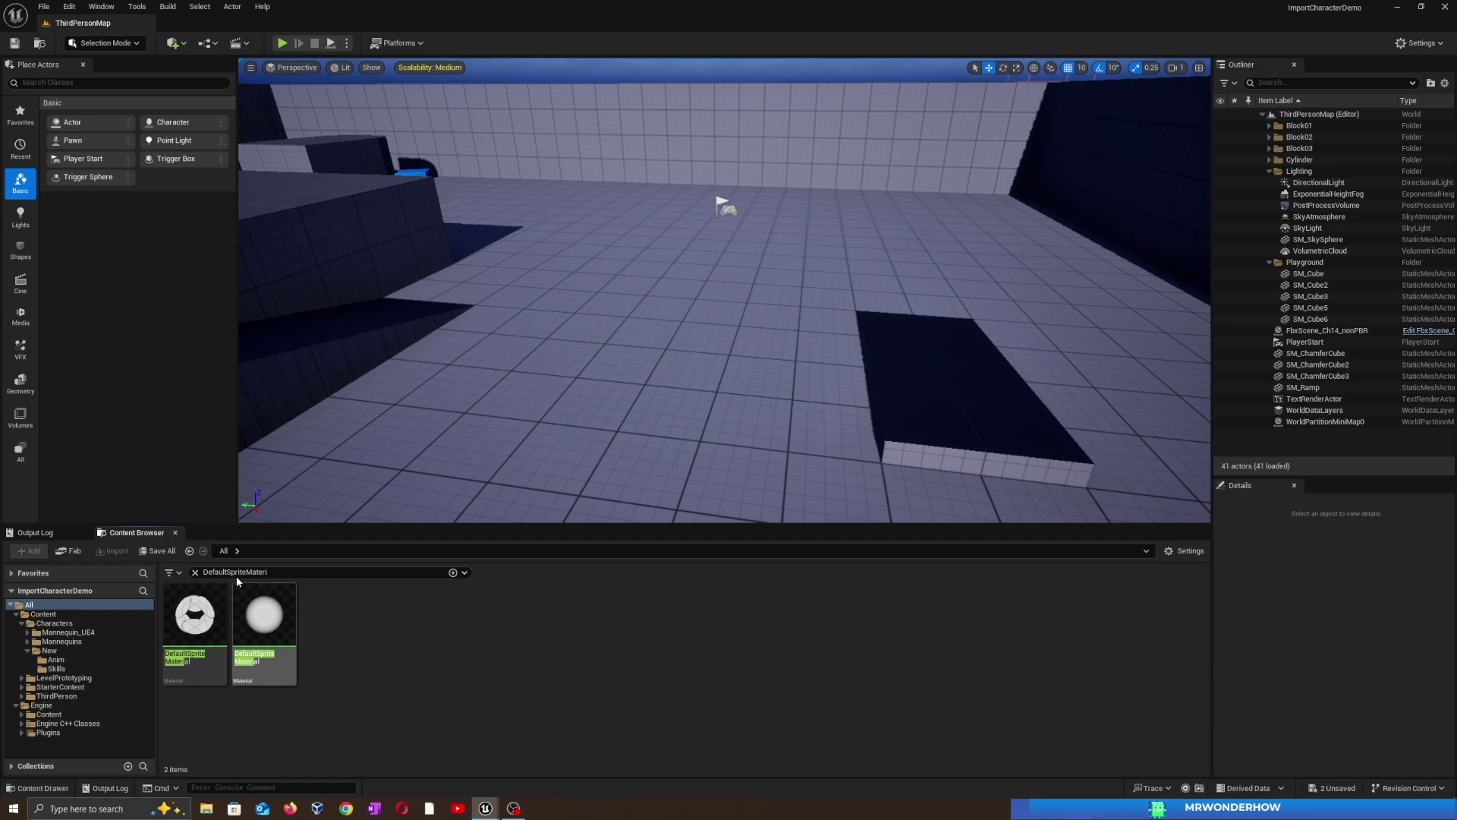
{"action": "left_click", "coordinate": [195, 572]}
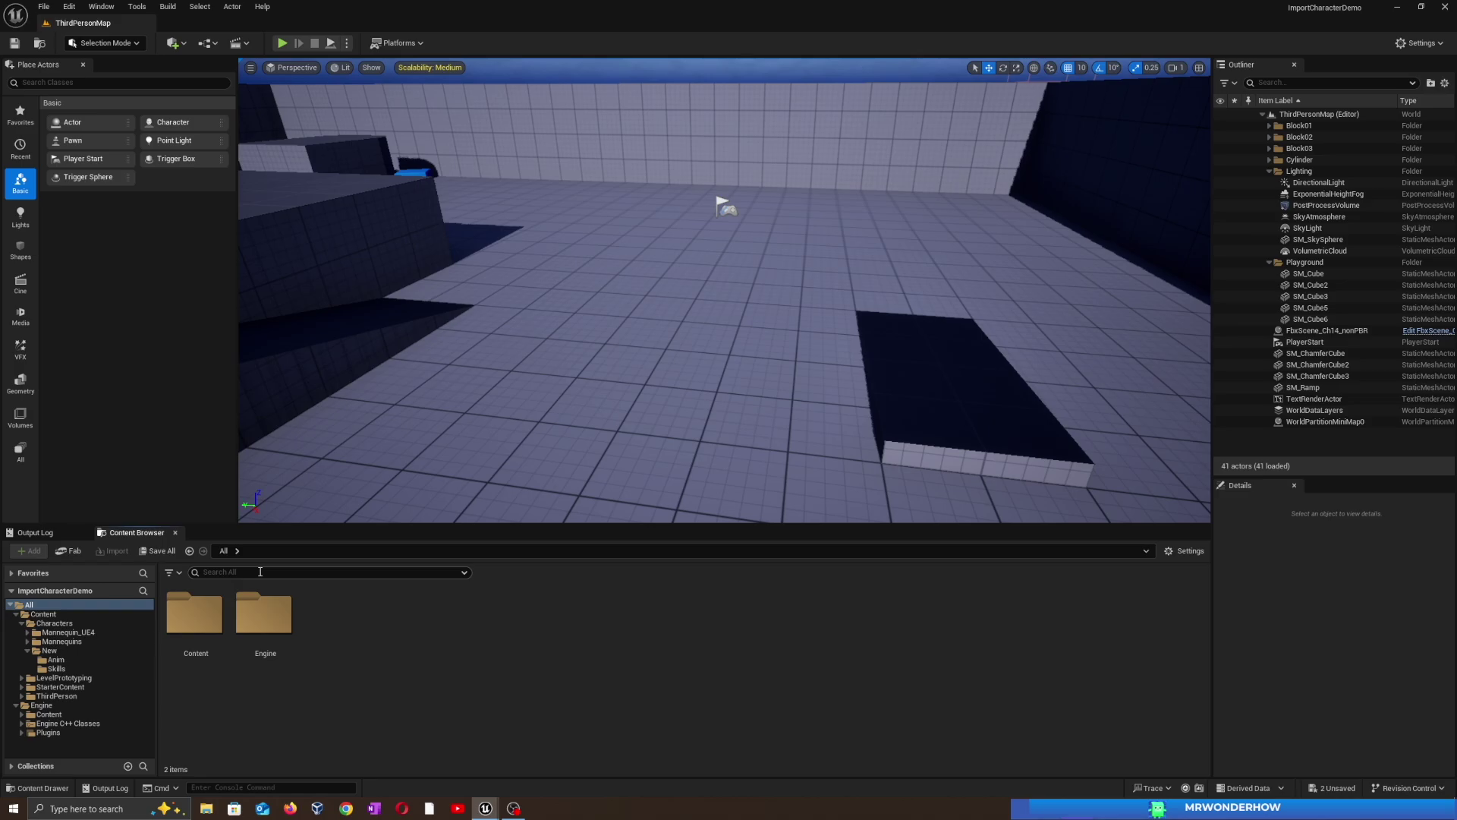
{"action": "type", "text": "def"}
{"action": "type", "text": "aultS"}
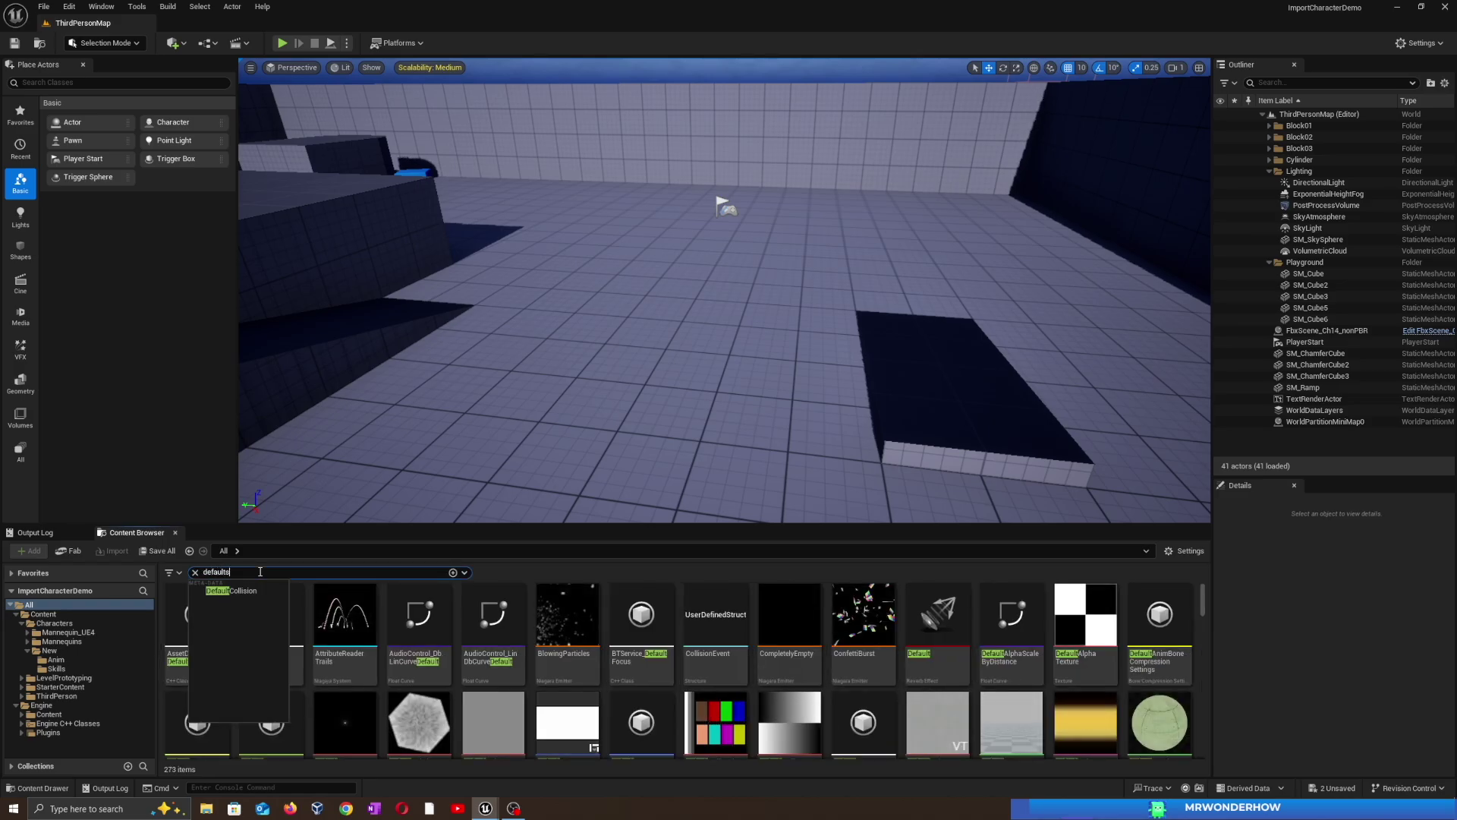
{"action": "type", "text": "prite"}
- Show DefaultSpriteMaterial in folder view, revealing its Engine/Plugins/Niagara Content/DefaultAssets path
{"action": "right_click", "coordinate": [264, 618]}
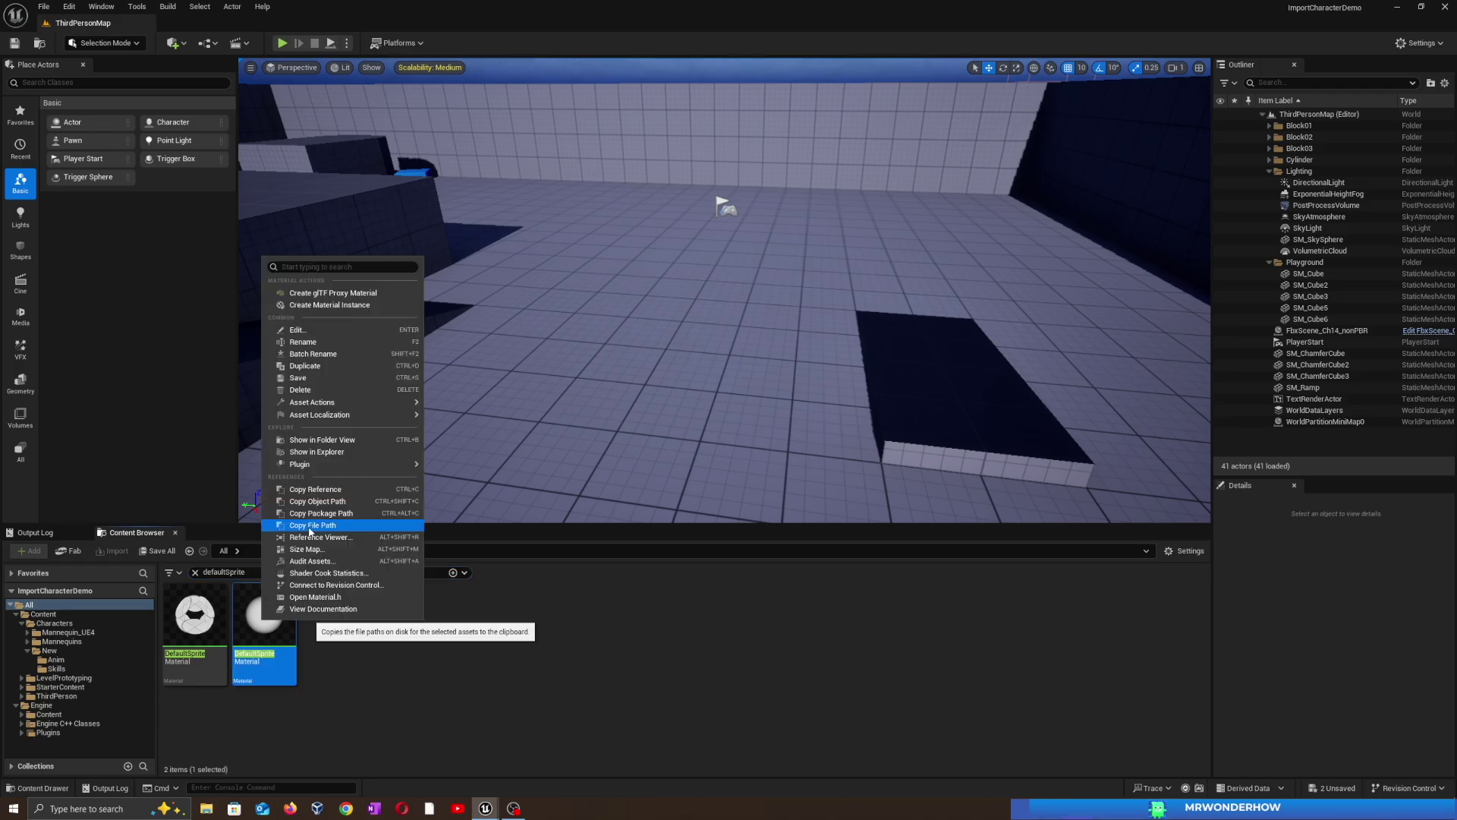
{"action": "left_click", "coordinate": [343, 442]}
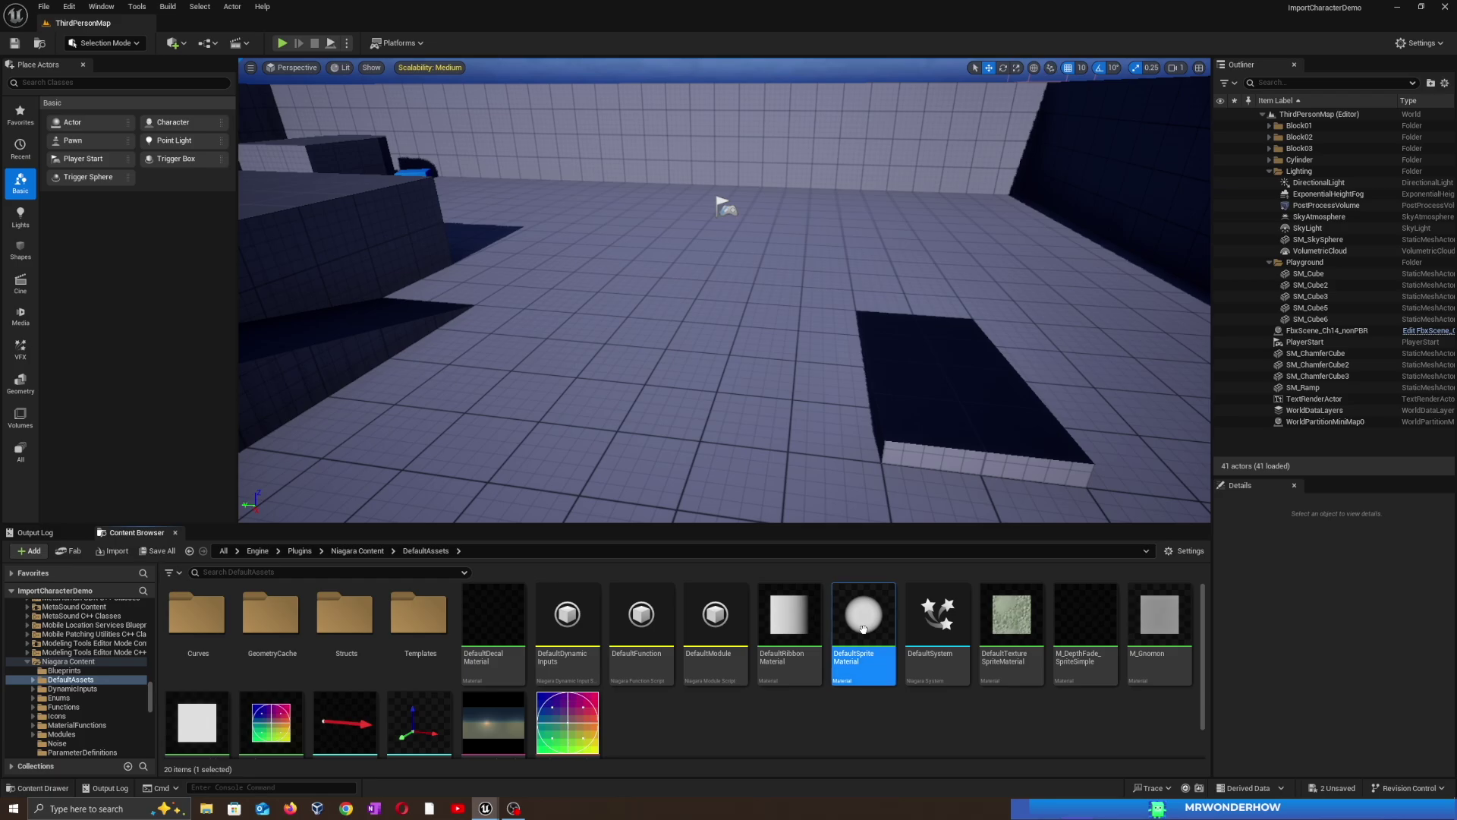
{"action": "left_click", "coordinate": [498, 550]}
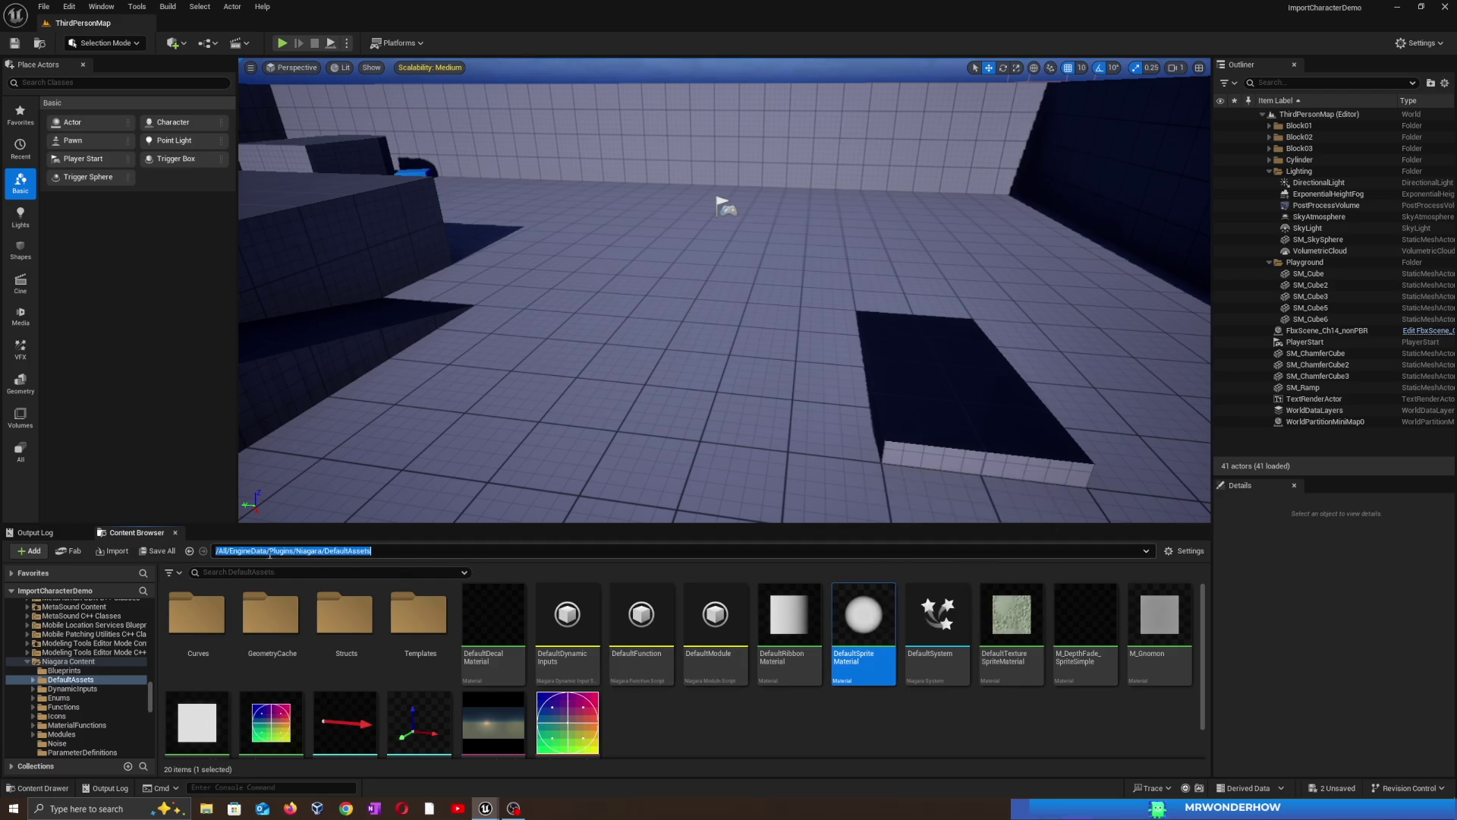
{"action": "left_click", "coordinate": [739, 732]}
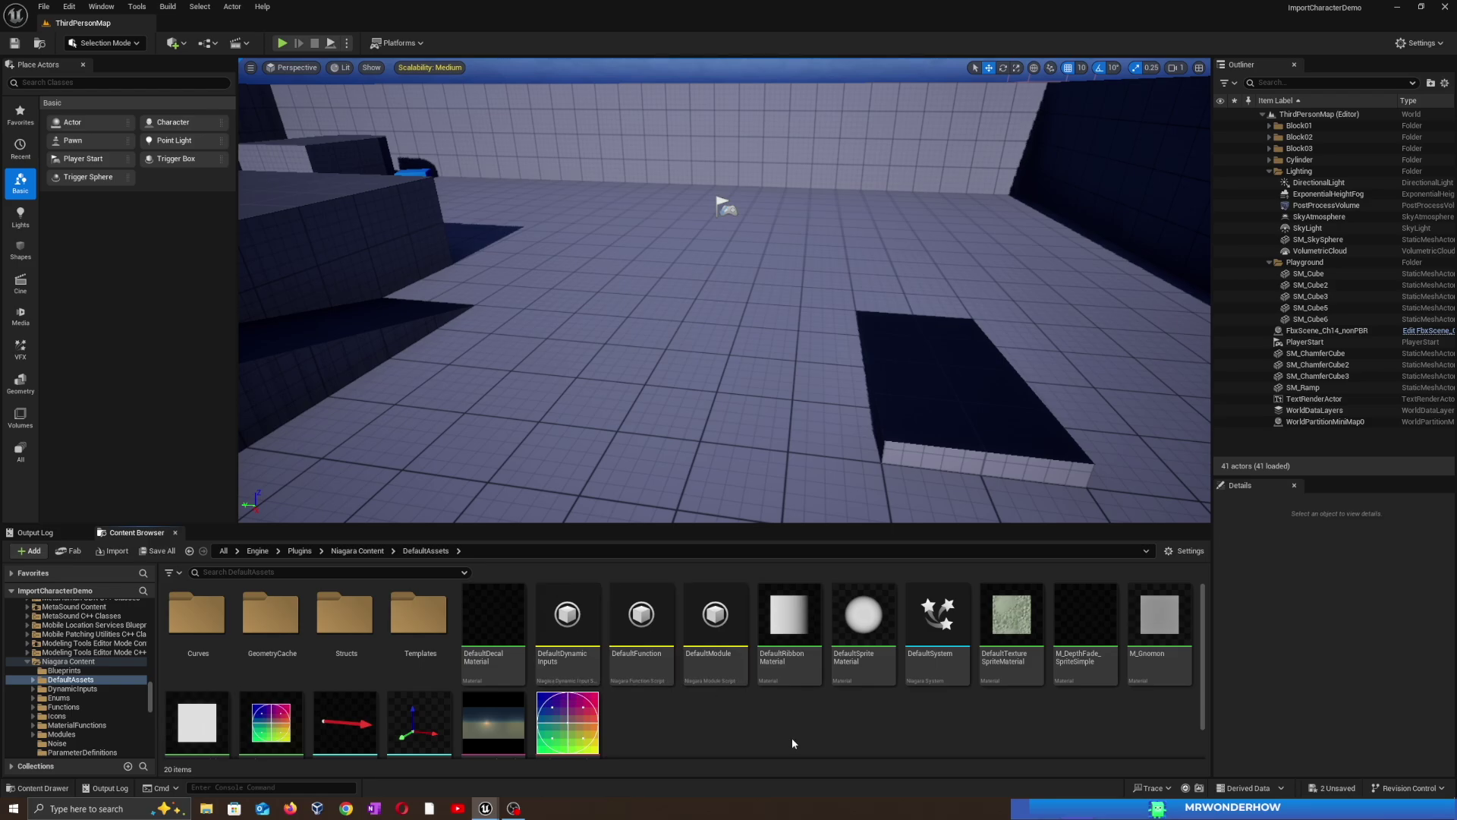
{"action": "left_click", "coordinate": [832, 665]}
{"action": "left_click", "coordinate": [950, 743]}
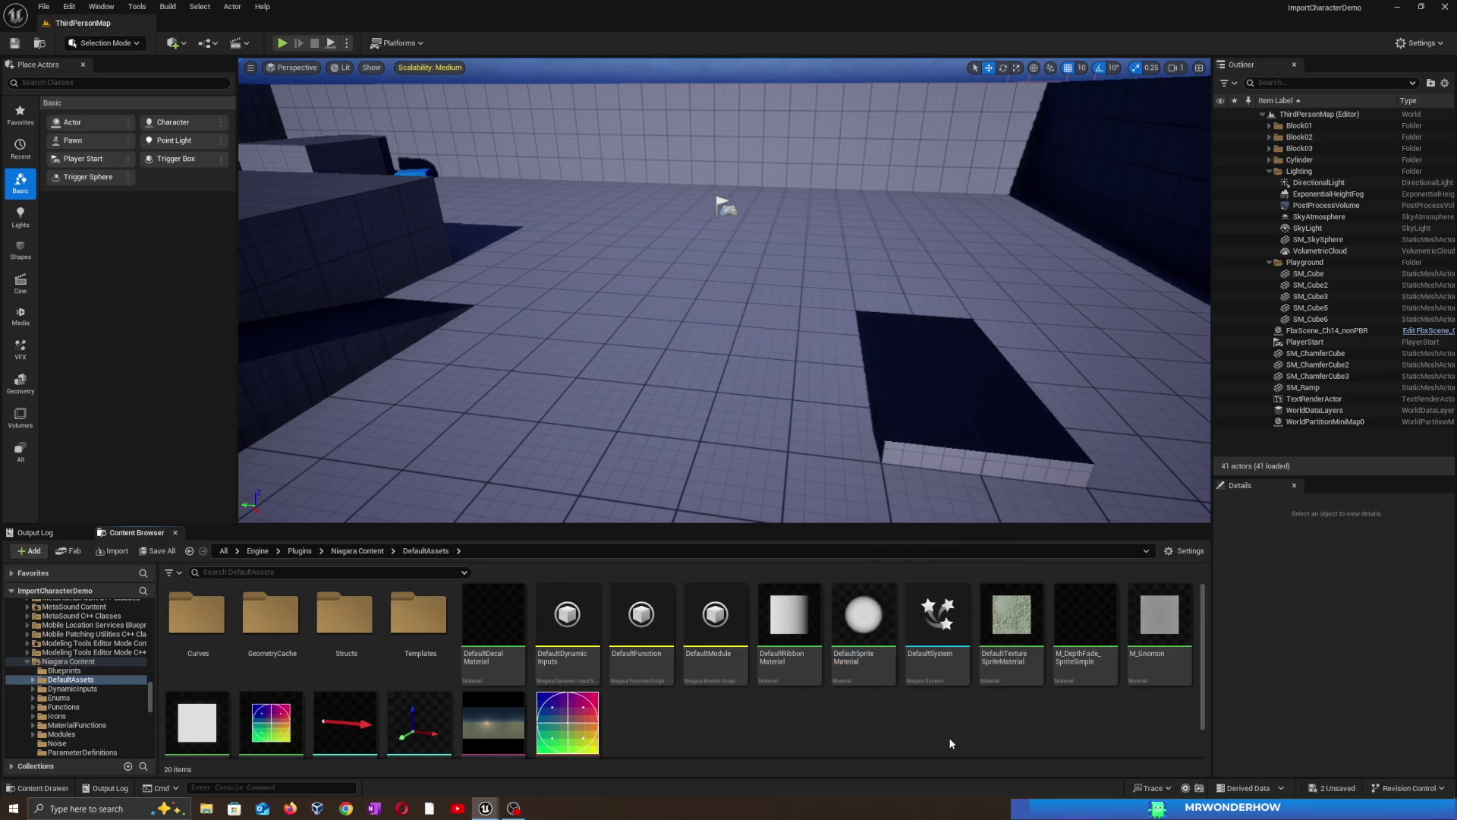